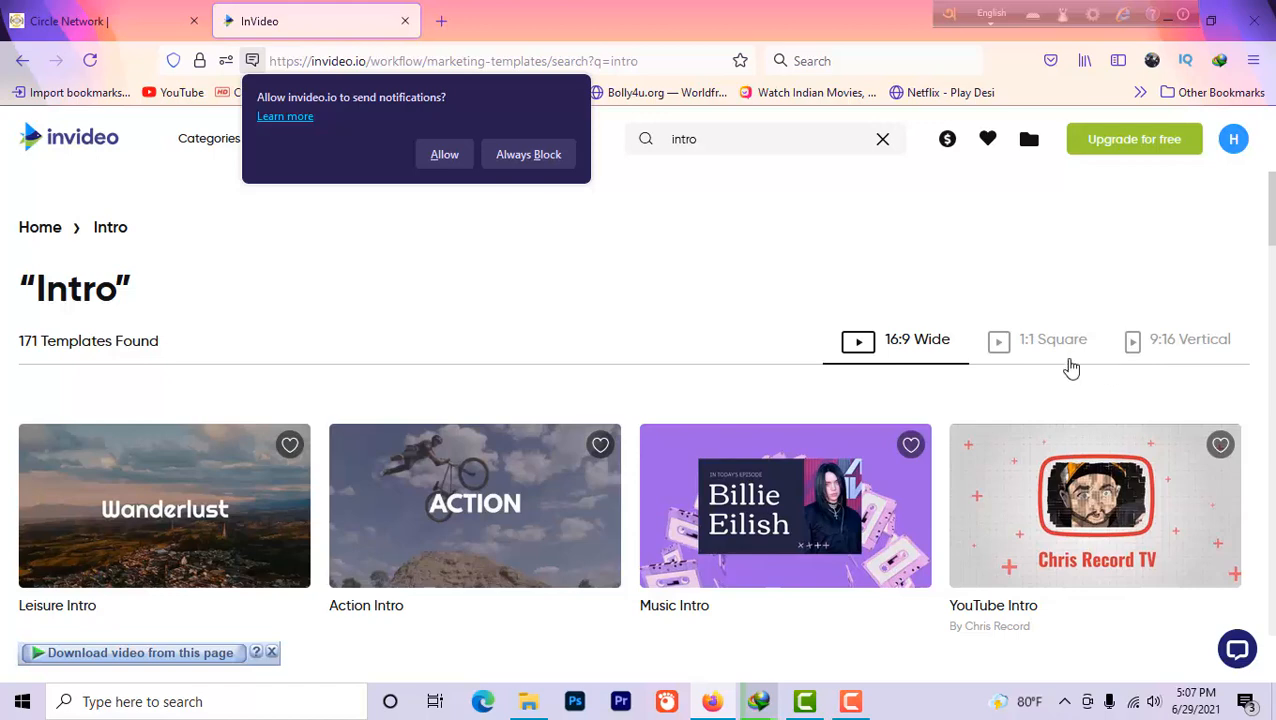
Browse the intro template search results and open the Butterfly Intro preview
scroll(262, 362, down, 2)
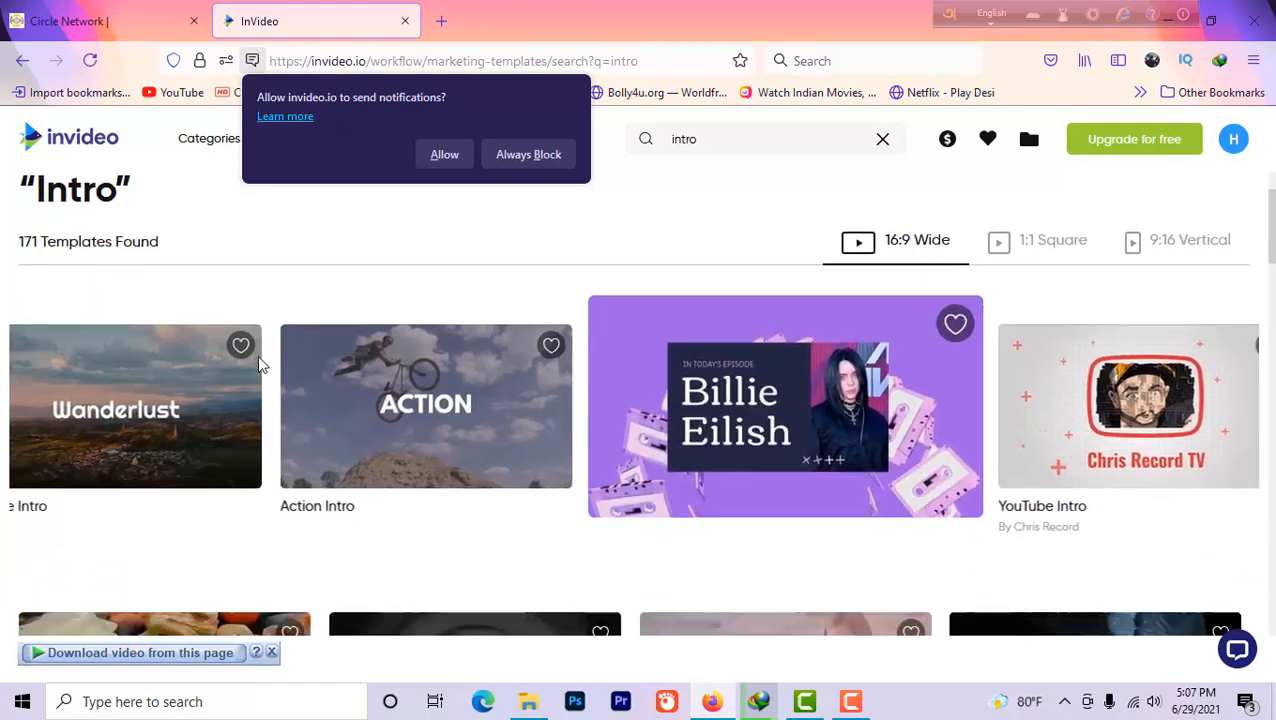
scroll(817, 350, down, 2)
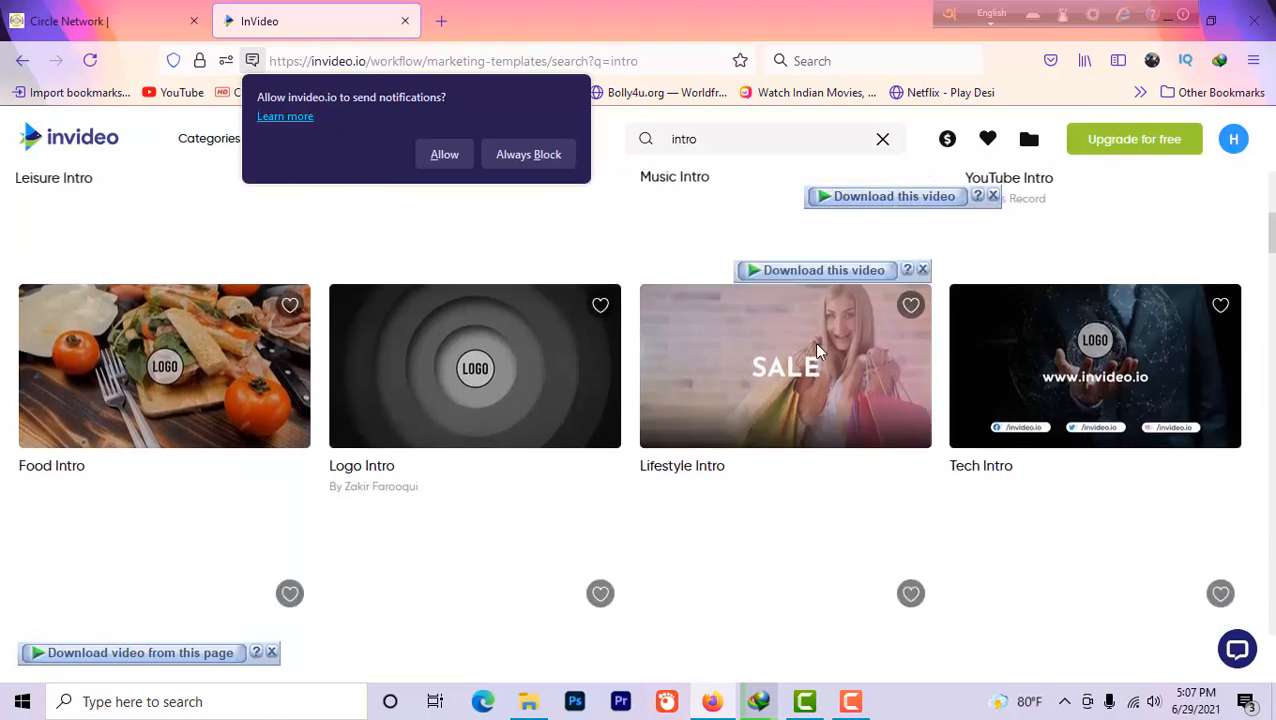
scroll(560, 380, down, 4)
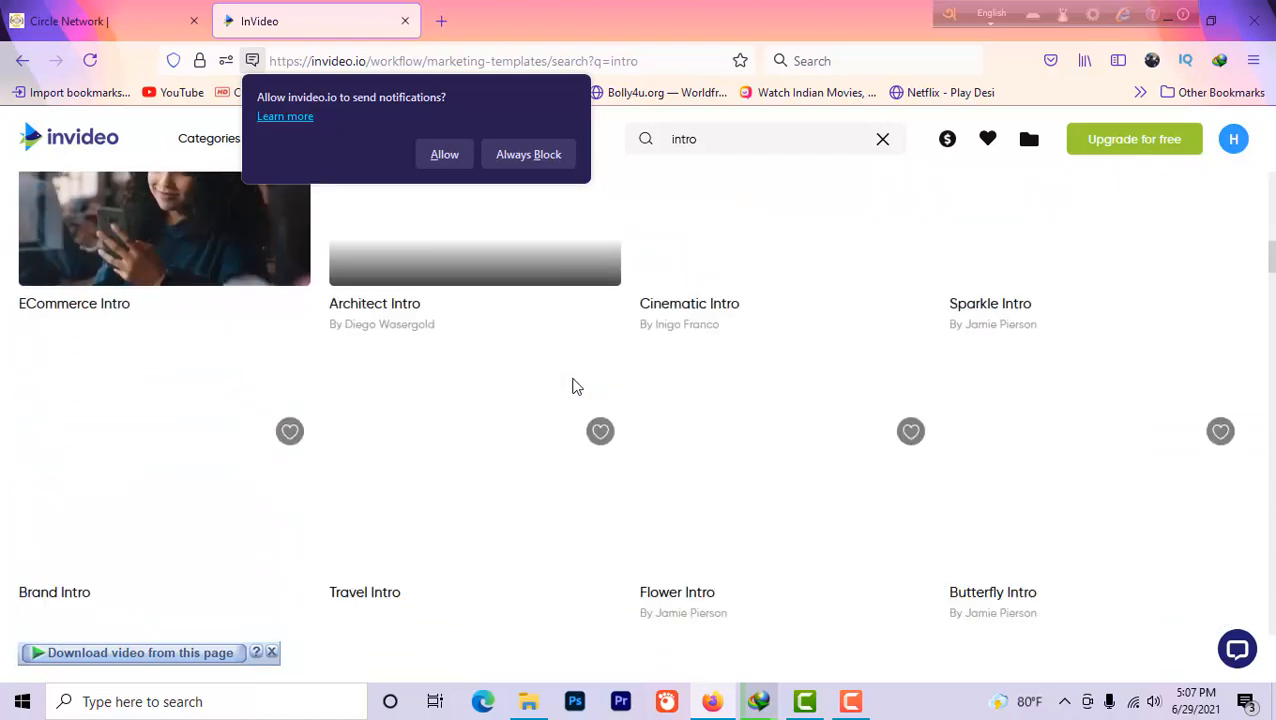
scroll(575, 386, up, 1)
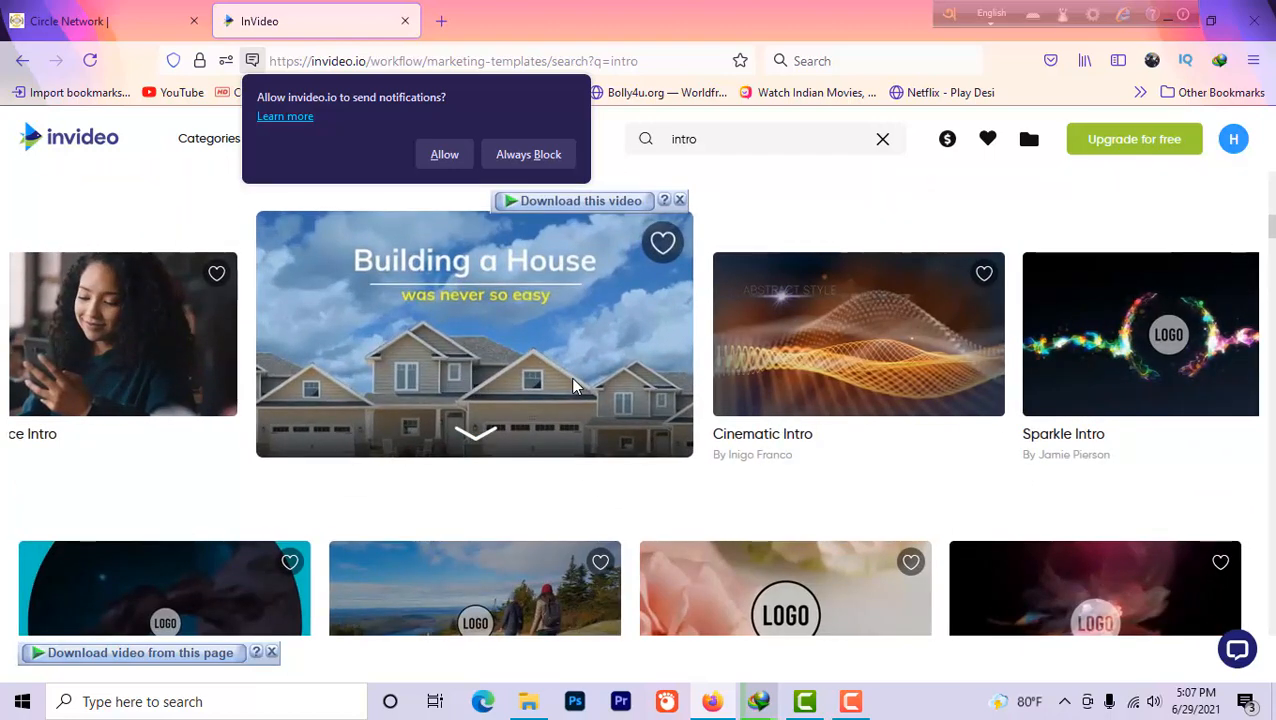
scroll(962, 380, down, 2)
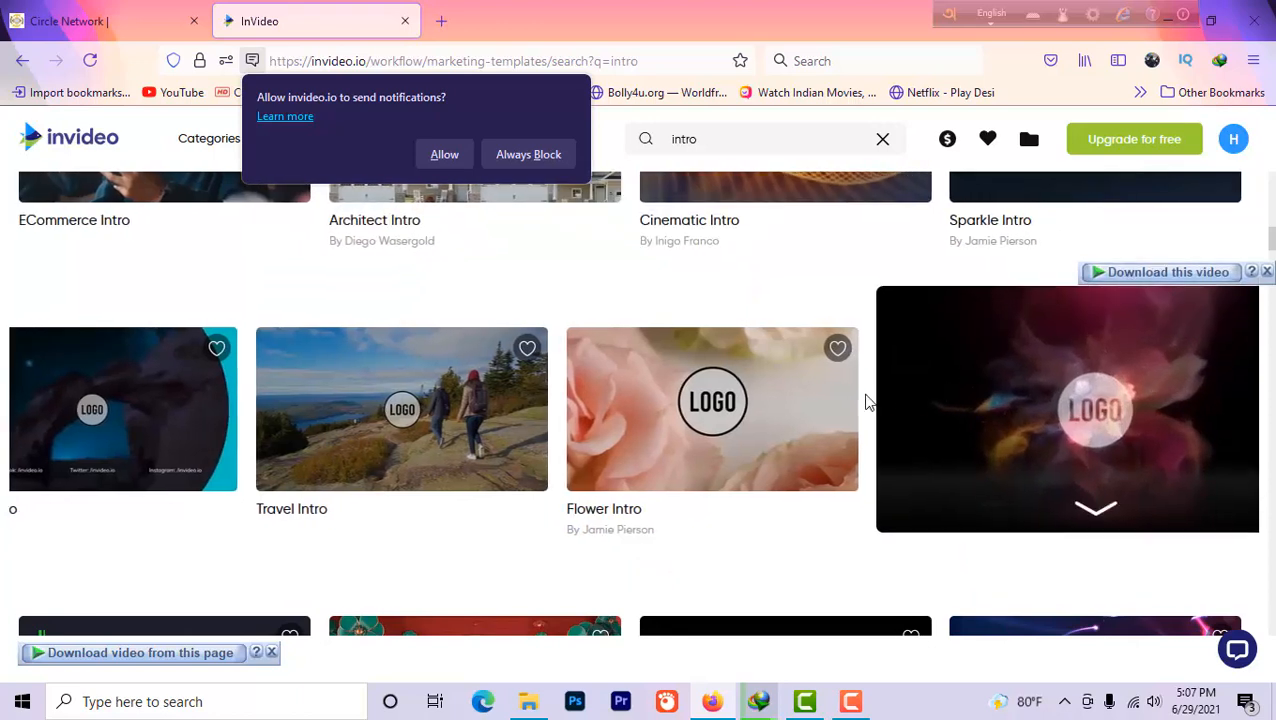
scroll(875, 403, up, 1)
scroll(925, 405, down, 2)
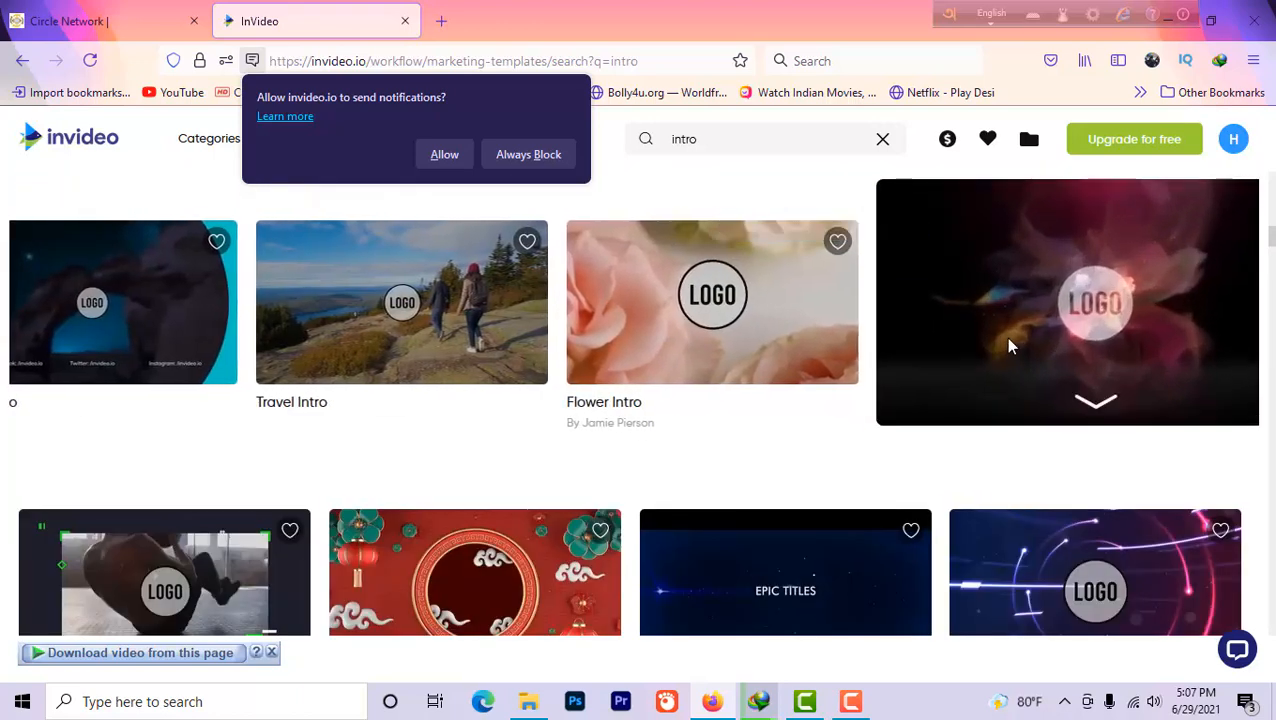
click(1005, 341)
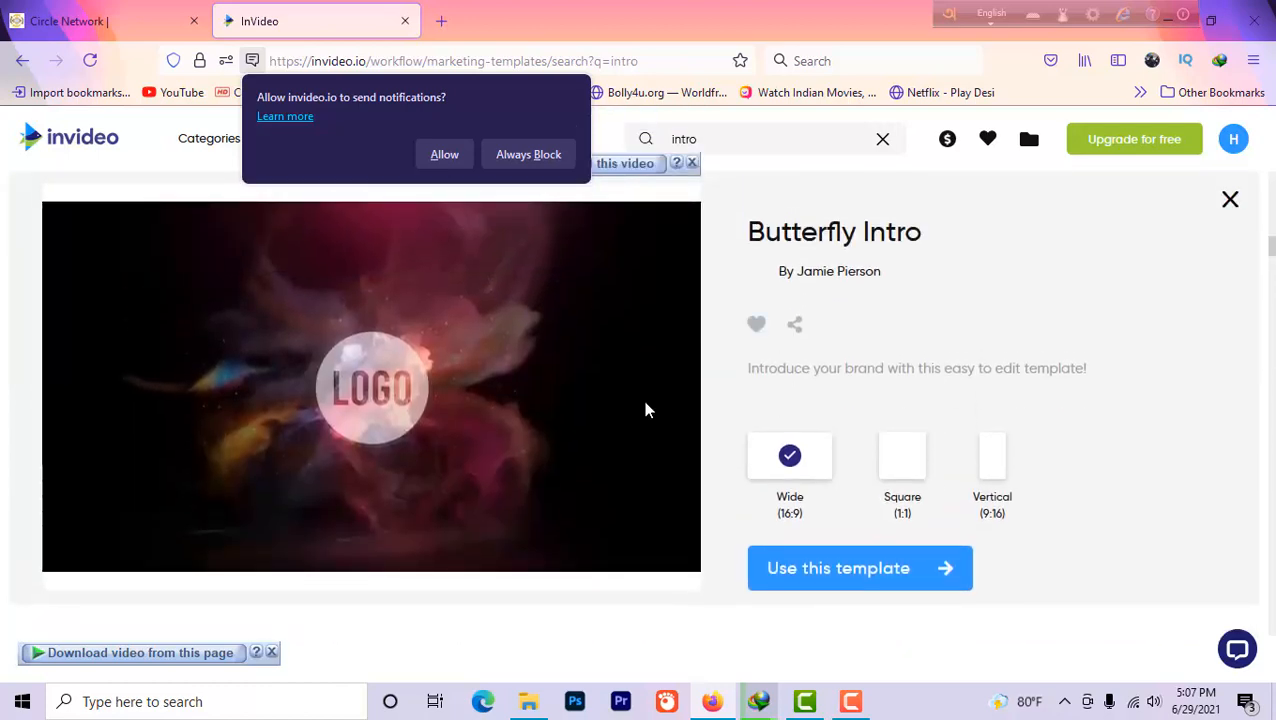
Allow site notifications and start editing with the Butterfly Intro template in Wide (16:9)
click(444, 157)
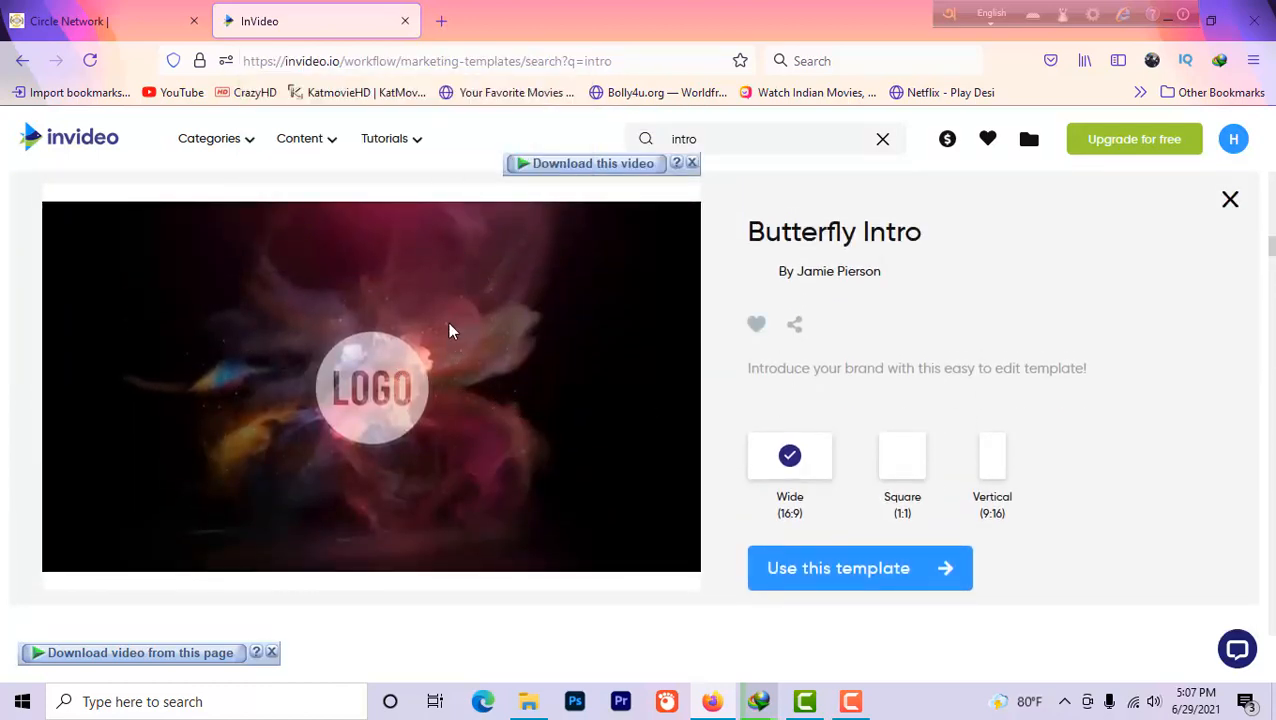
click(818, 586)
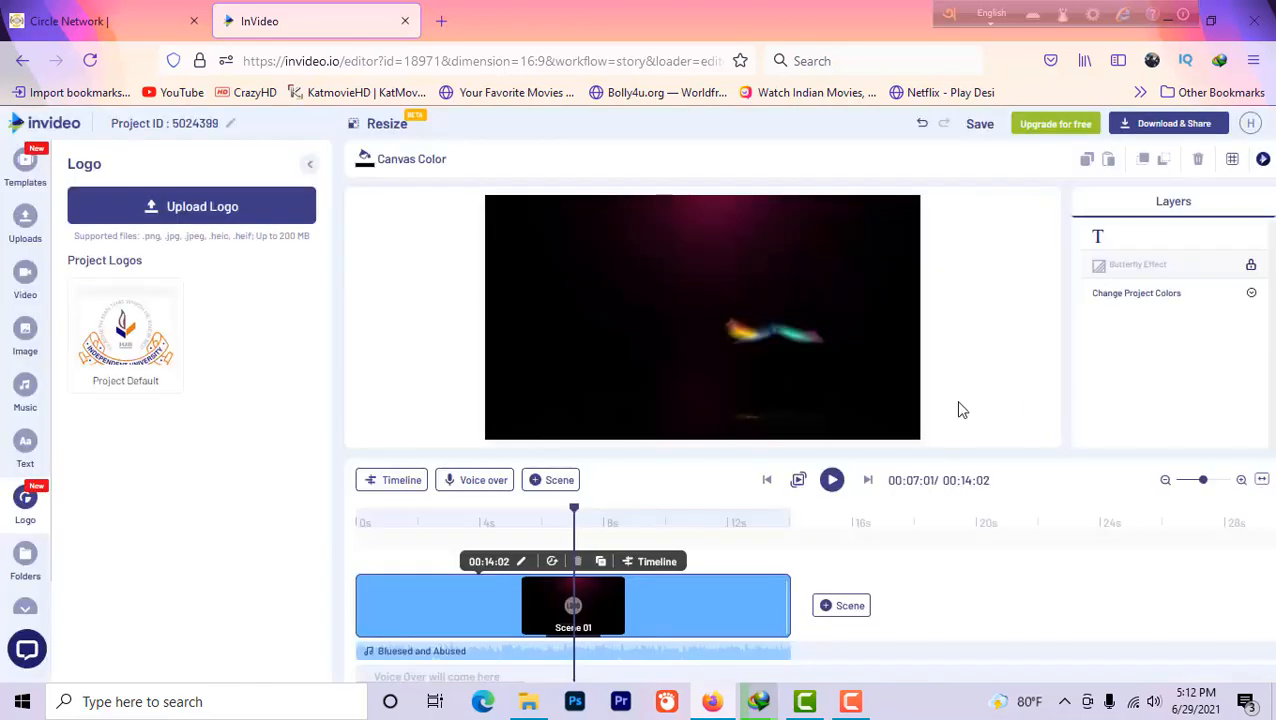
Upload the LOGOWATER…BL1.png image from the Desktop as a new logo
click(155, 218)
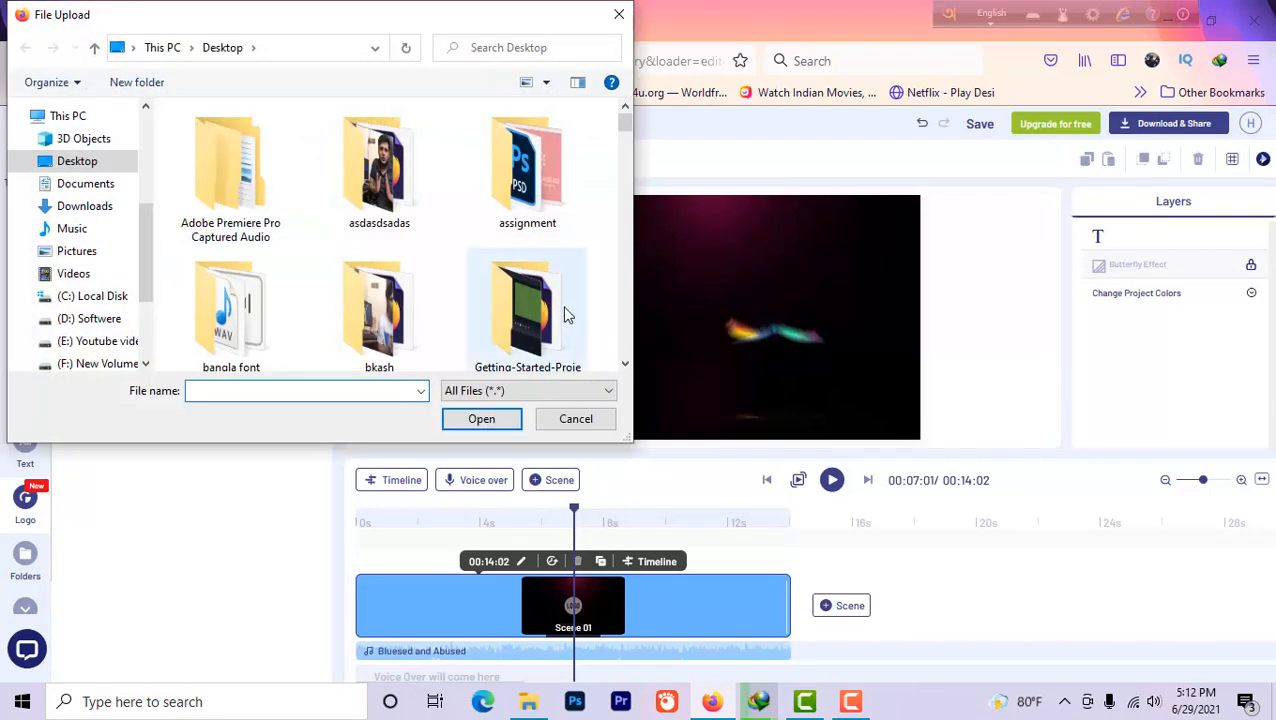
scroll(564, 314, down, 5)
scroll(564, 314, down, 10)
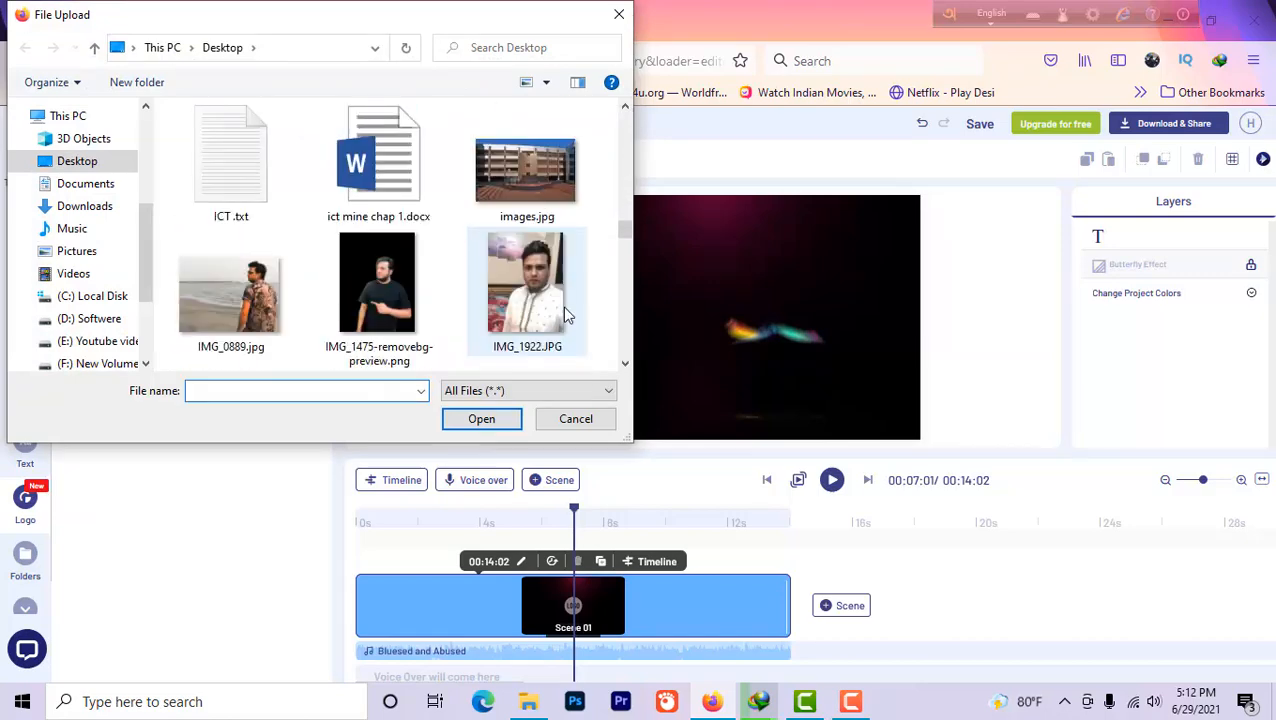
scroll(563, 314, down, 3)
scroll(563, 314, up, 3)
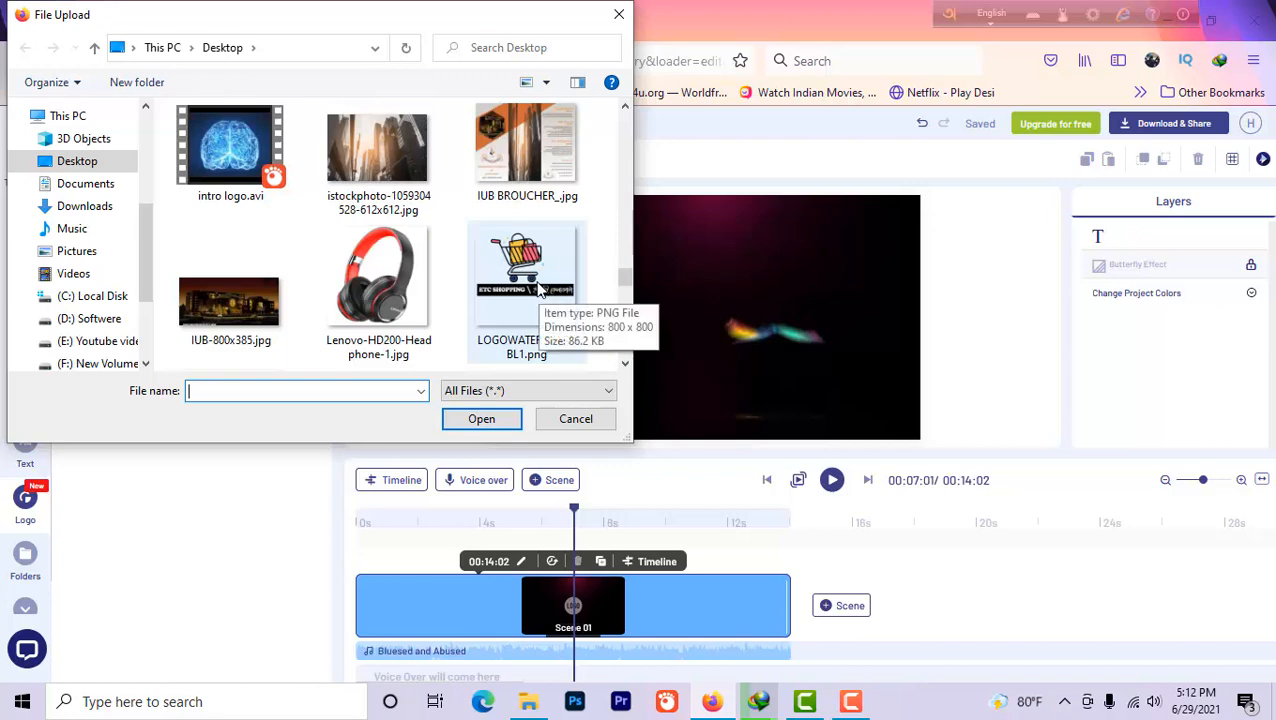
double_click(529, 285)
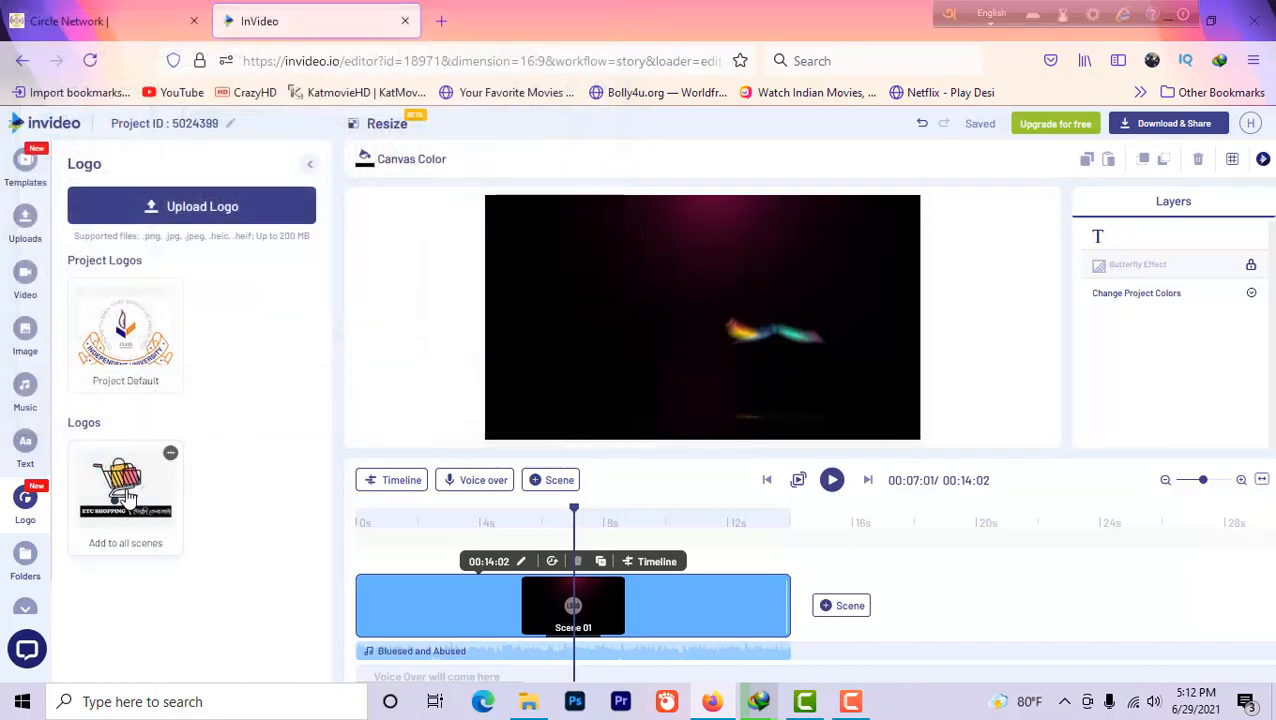
Place the uploaded shopping-cart logo onto the scene in the middle of the canvas
click(128, 498)
drag(121, 495, 692, 336)
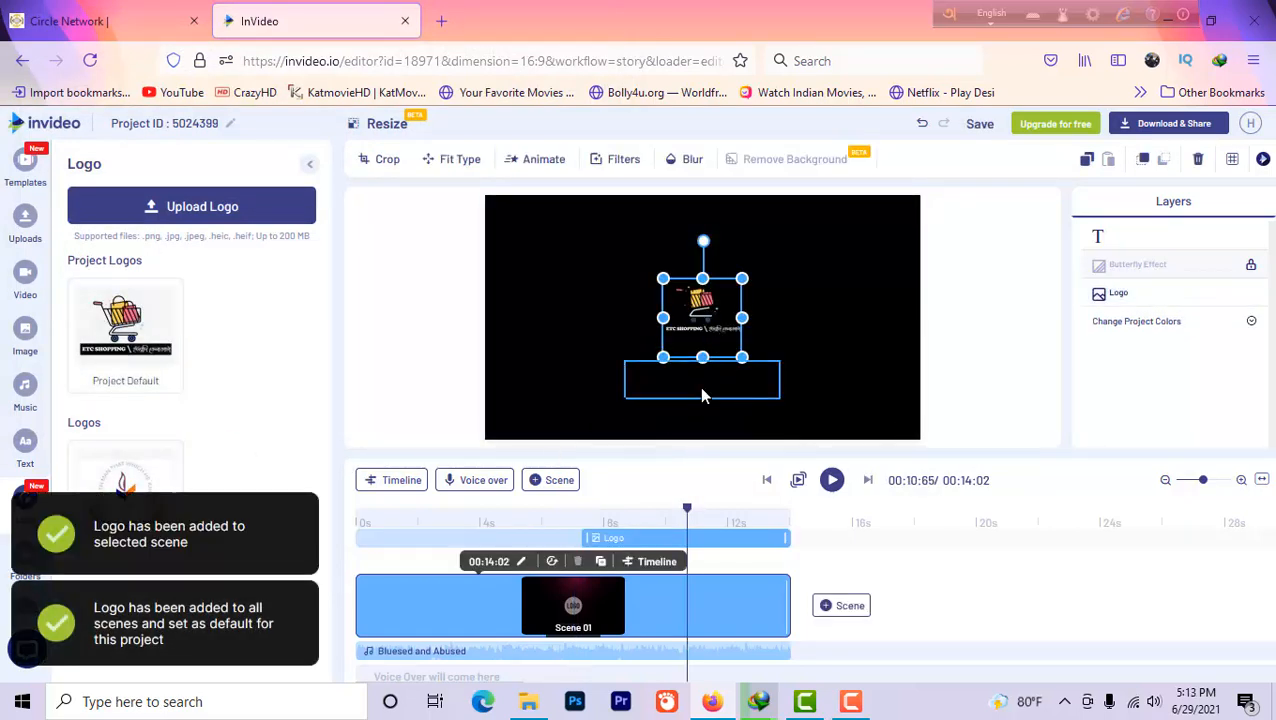
Enter ETC SHOPPING BUY EASYLY in the text box beneath the logo
click(702, 396)
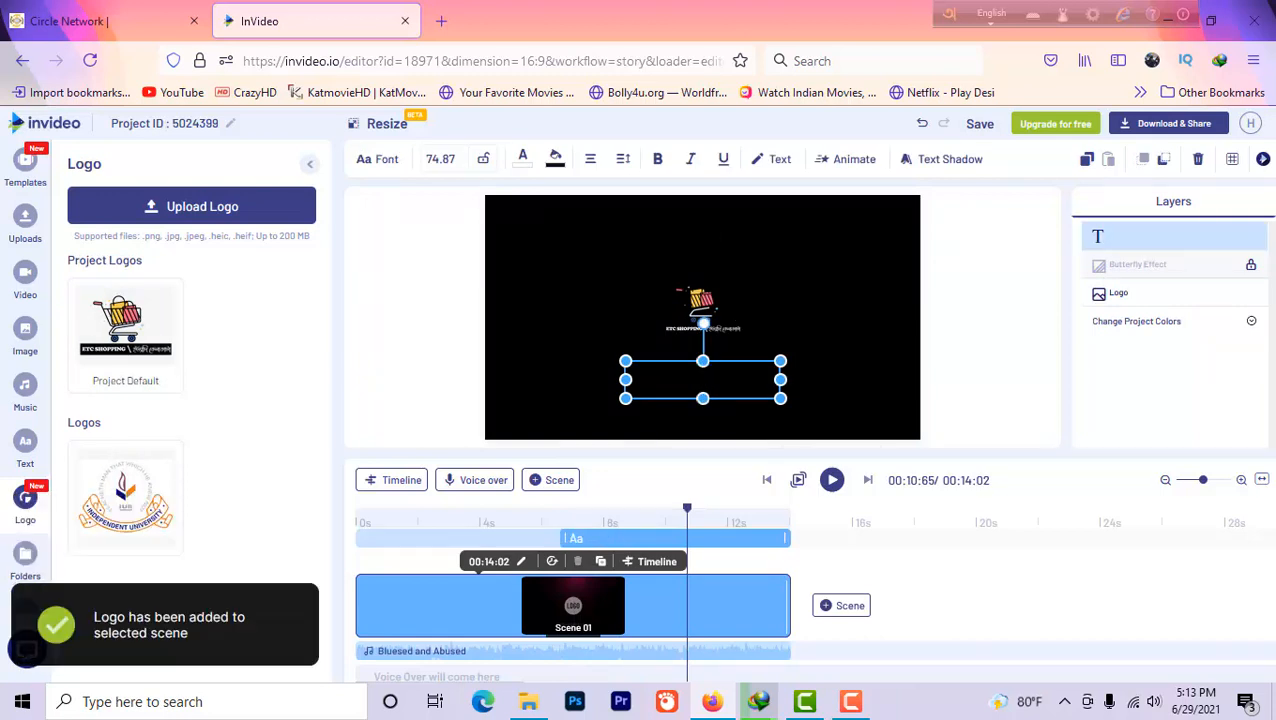
click(730, 332)
click(731, 388)
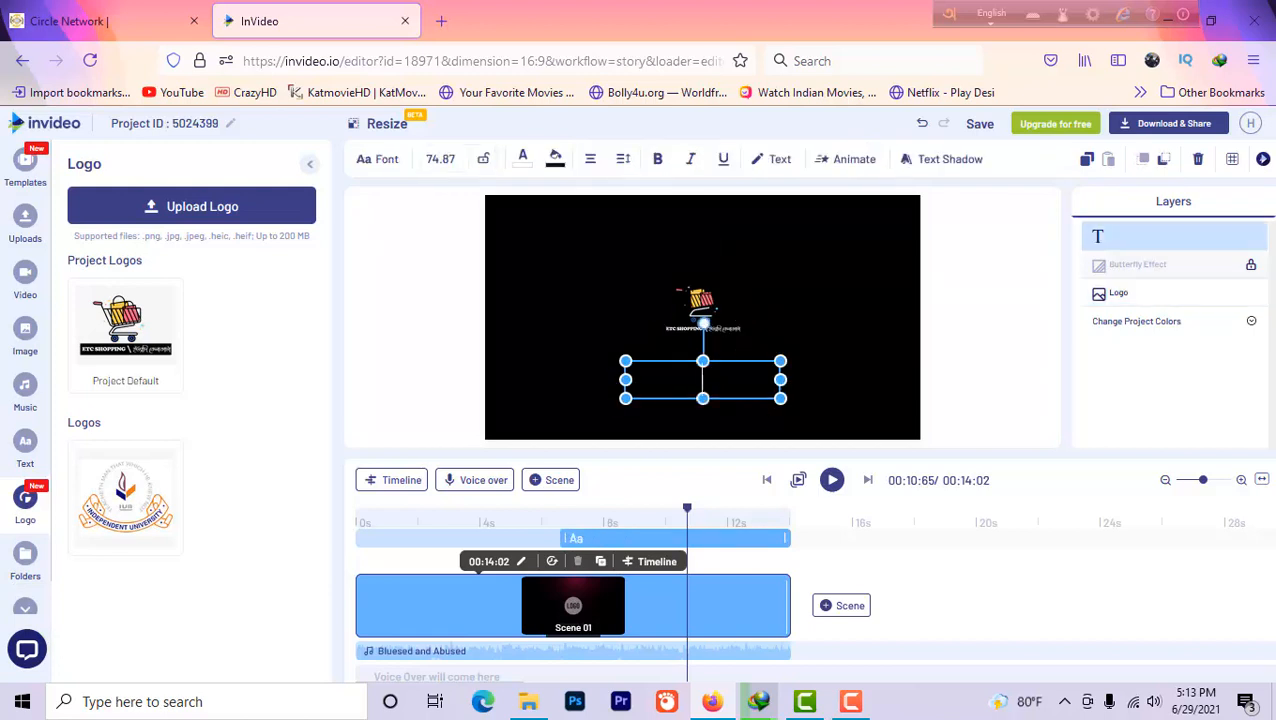
text(ETC S)
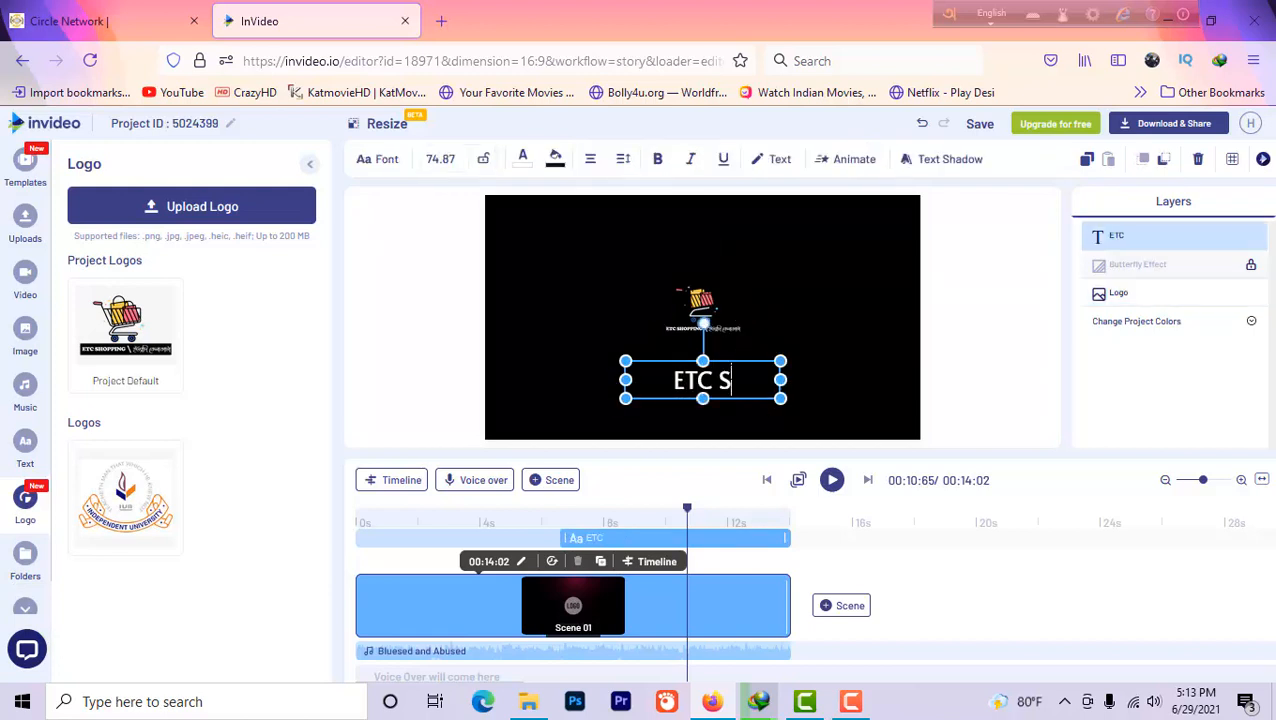
text(HPPIN)
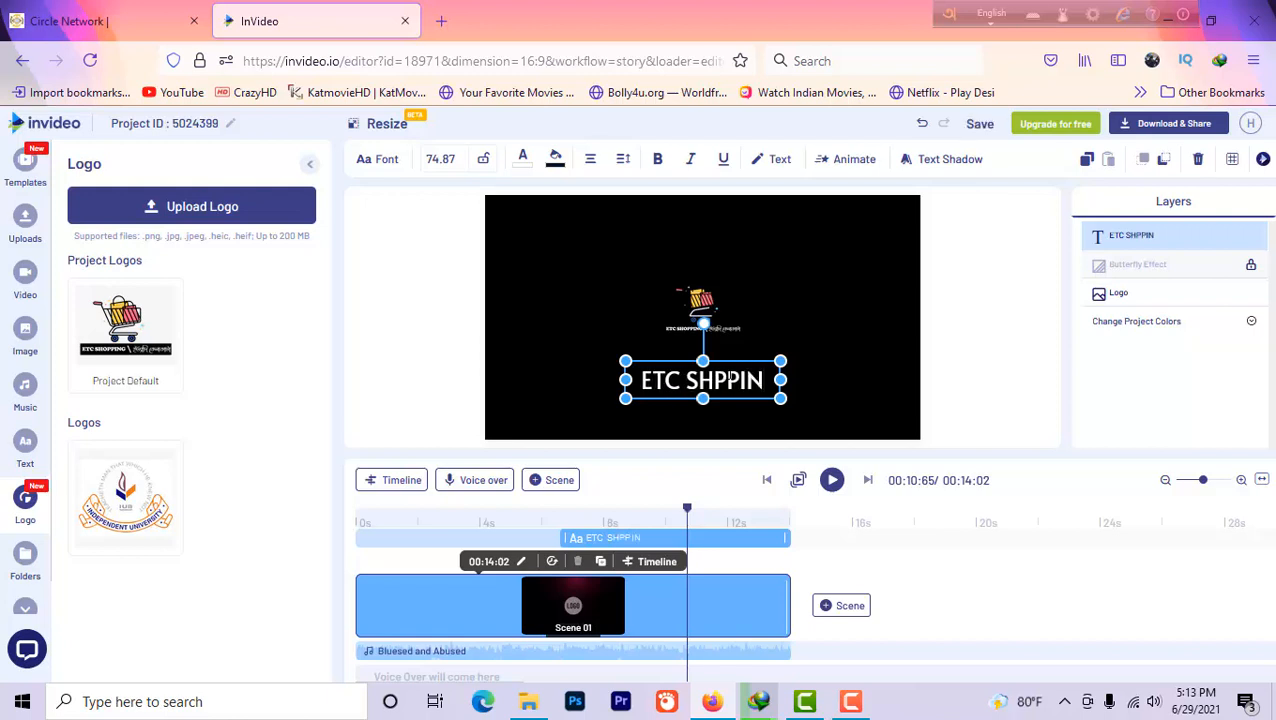
text(G BUY)
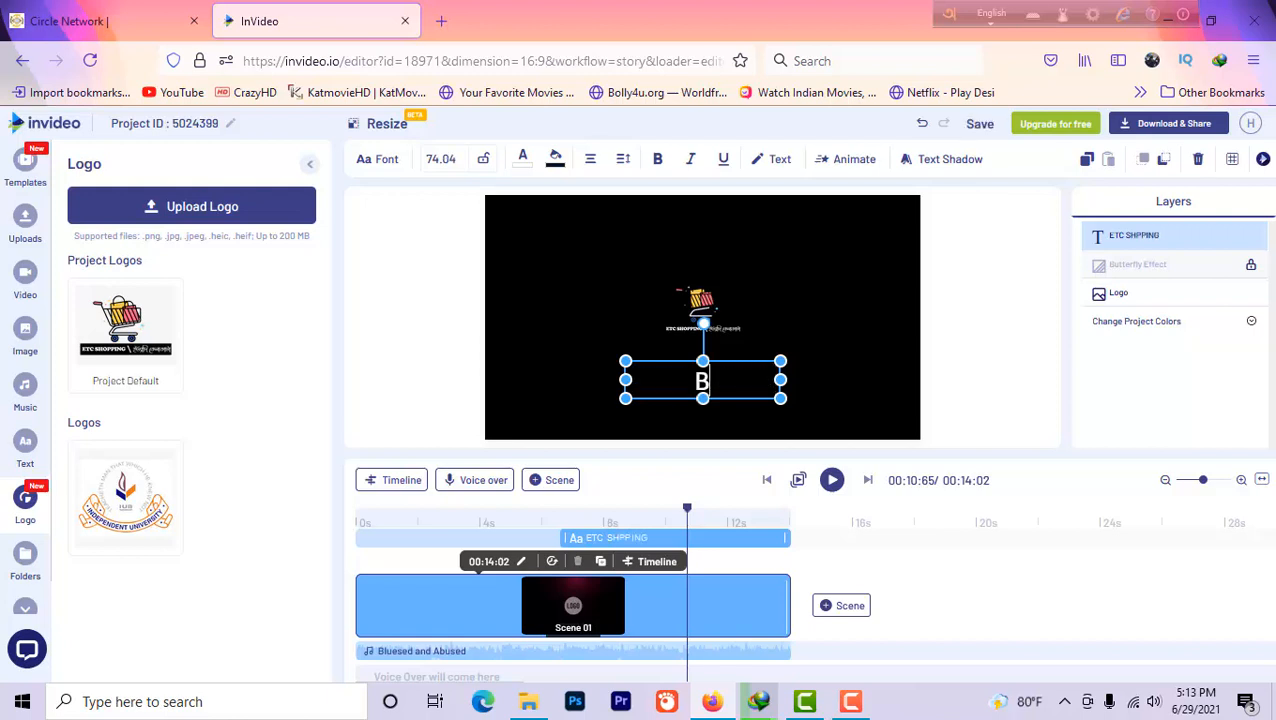
text( EASY)
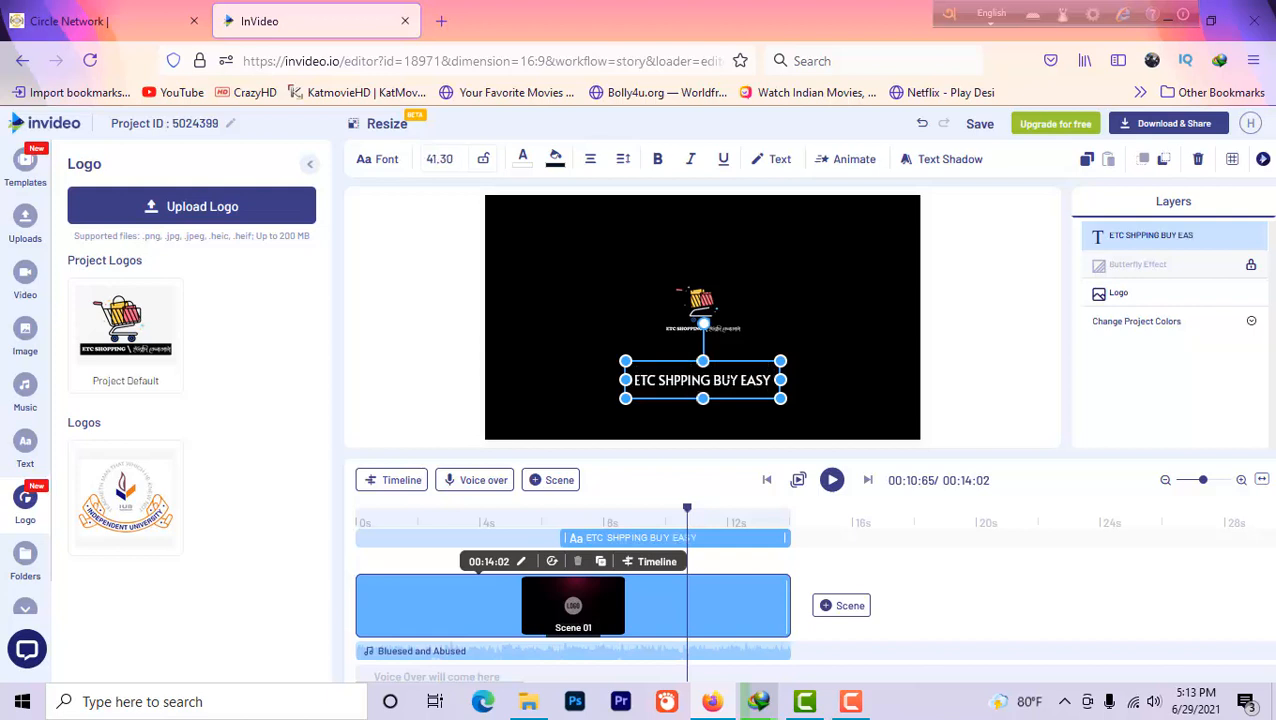
text(LY)
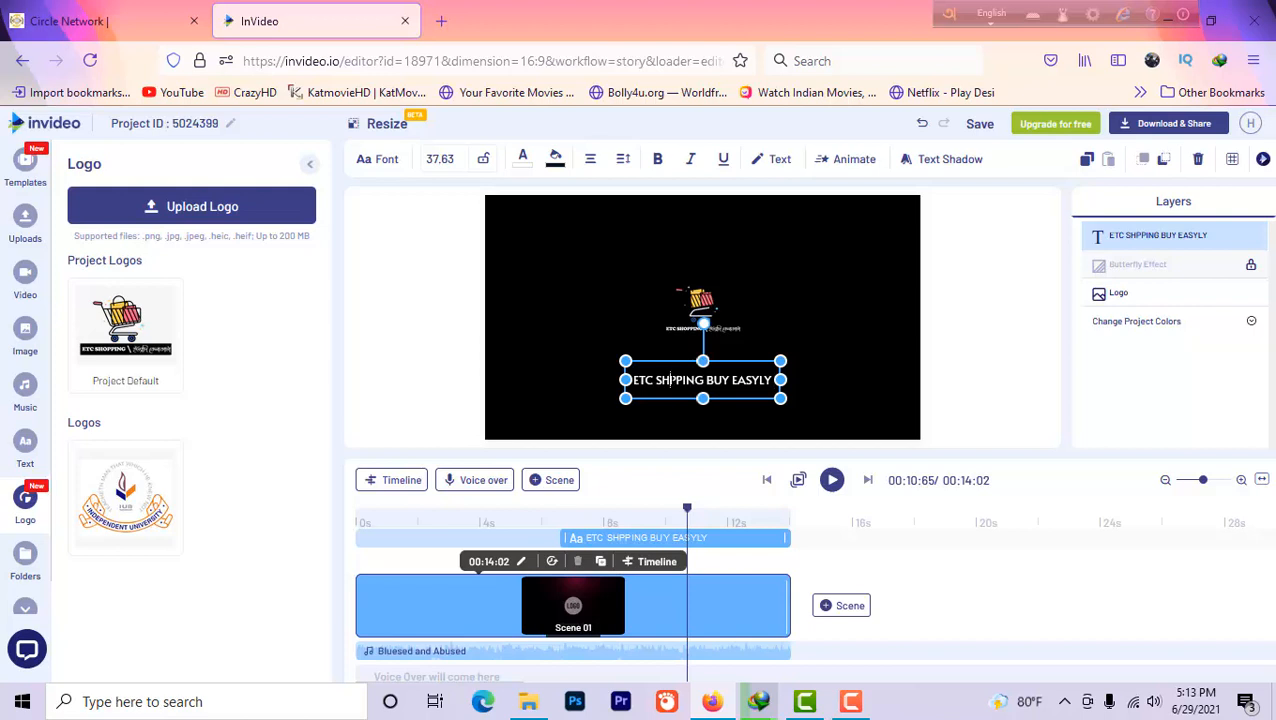
text(O)
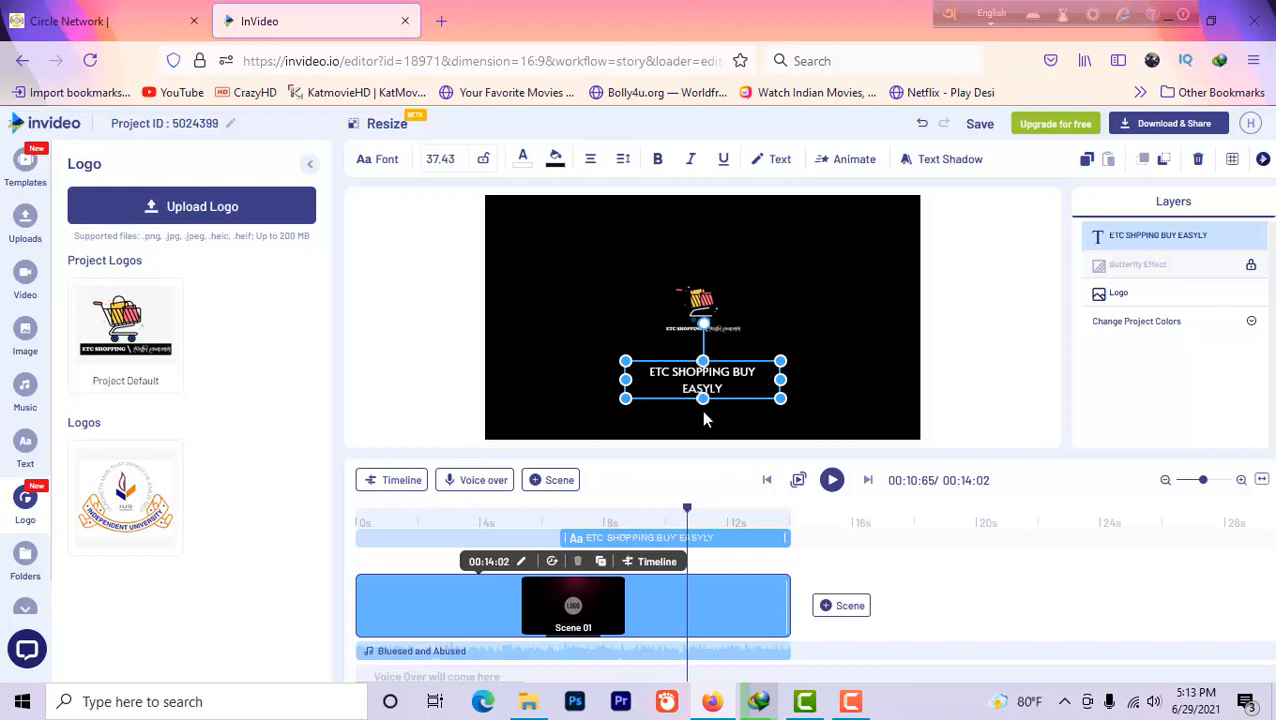
Widen the caption box slightly and enlarge the logo above it
drag(624, 360, 610, 357)
click(711, 320)
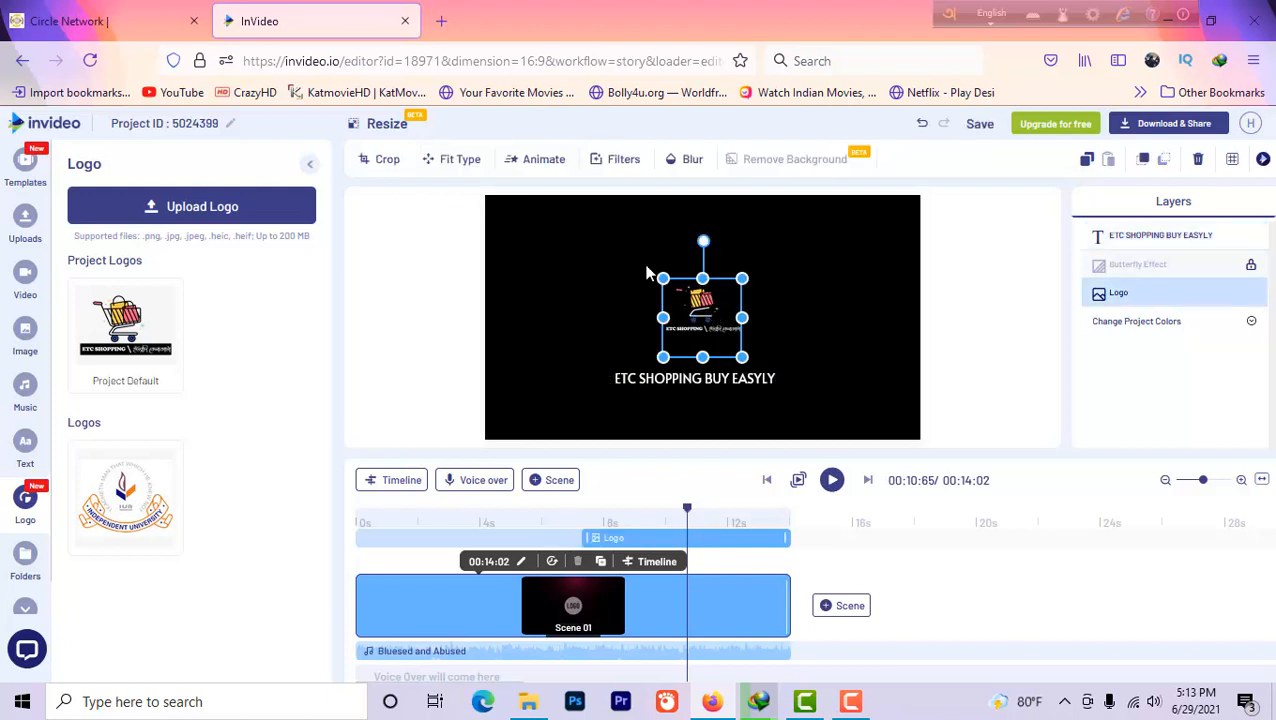
drag(664, 280, 706, 293)
Enlarge the caption box to about 48.66 text size and nudge the logo slightly right
click(758, 395)
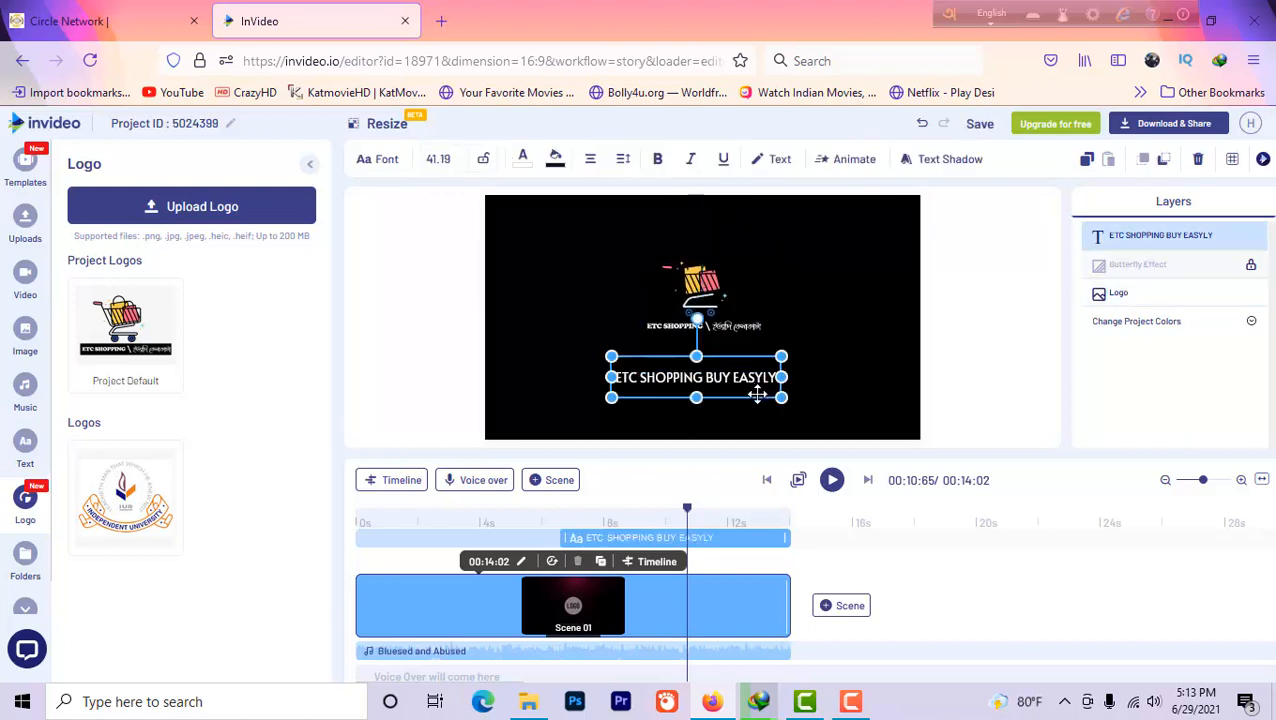
drag(783, 397, 812, 404)
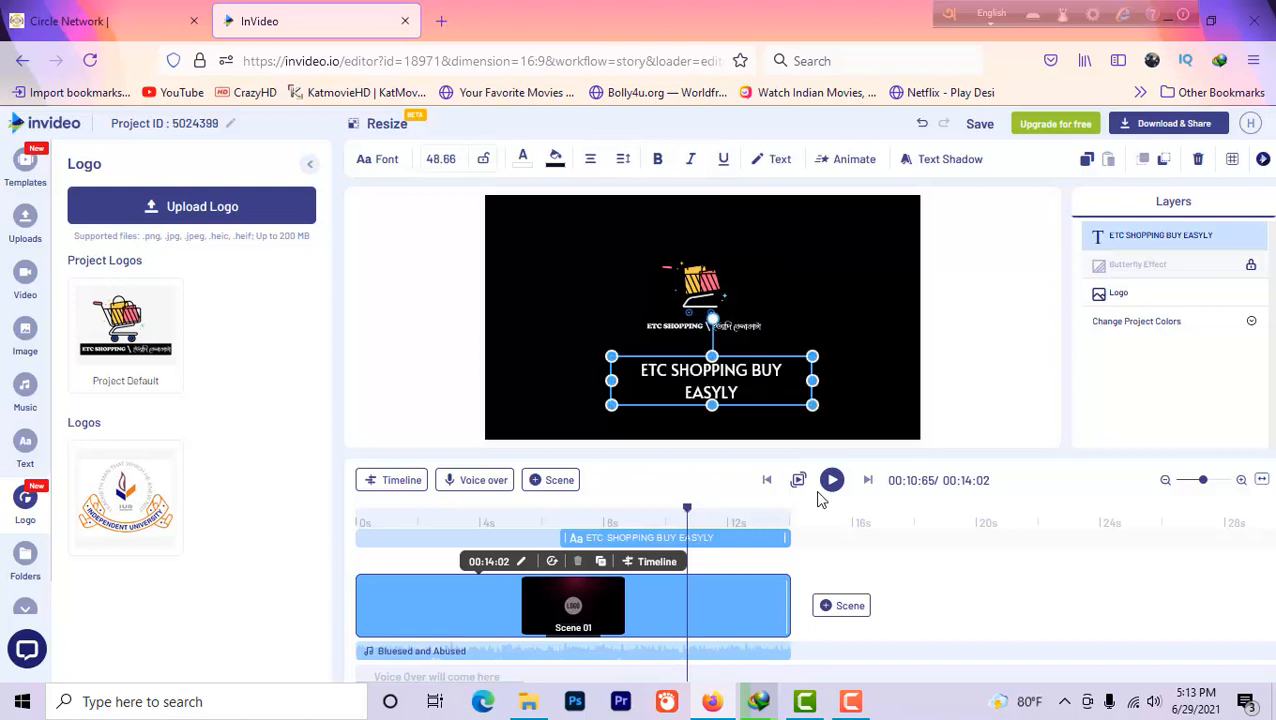
drag(722, 302, 734, 298)
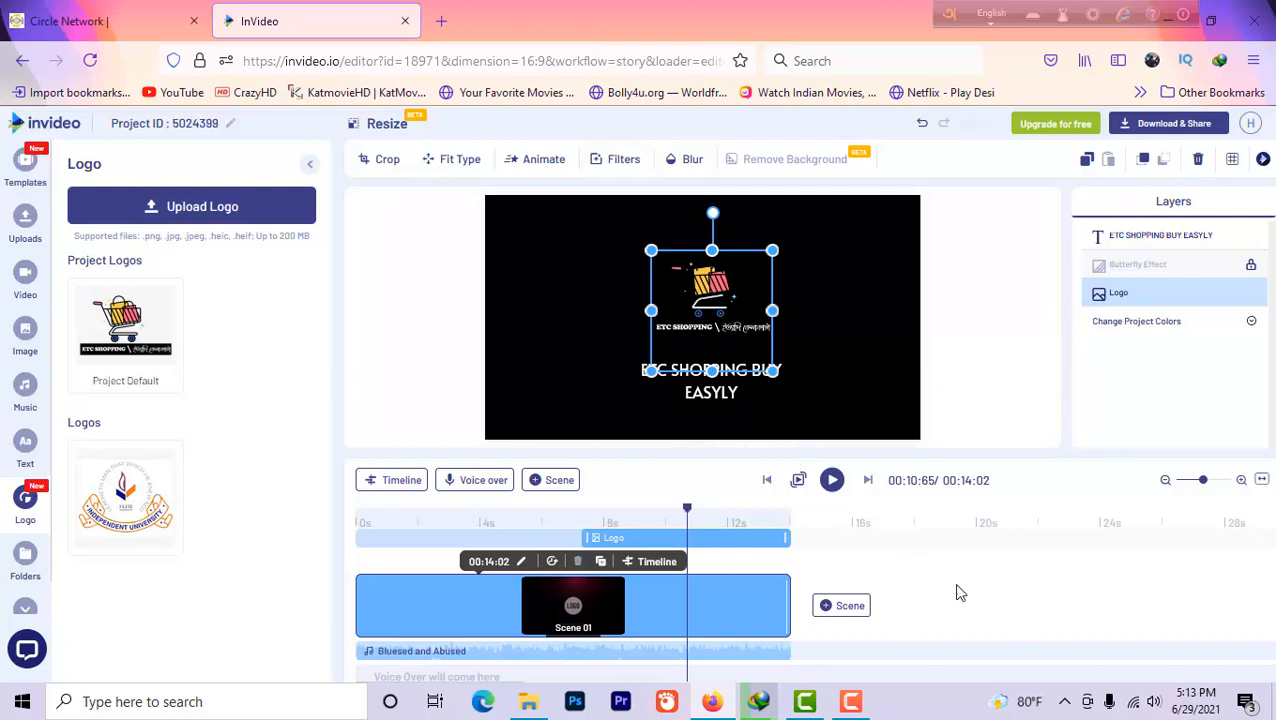
click(490, 656)
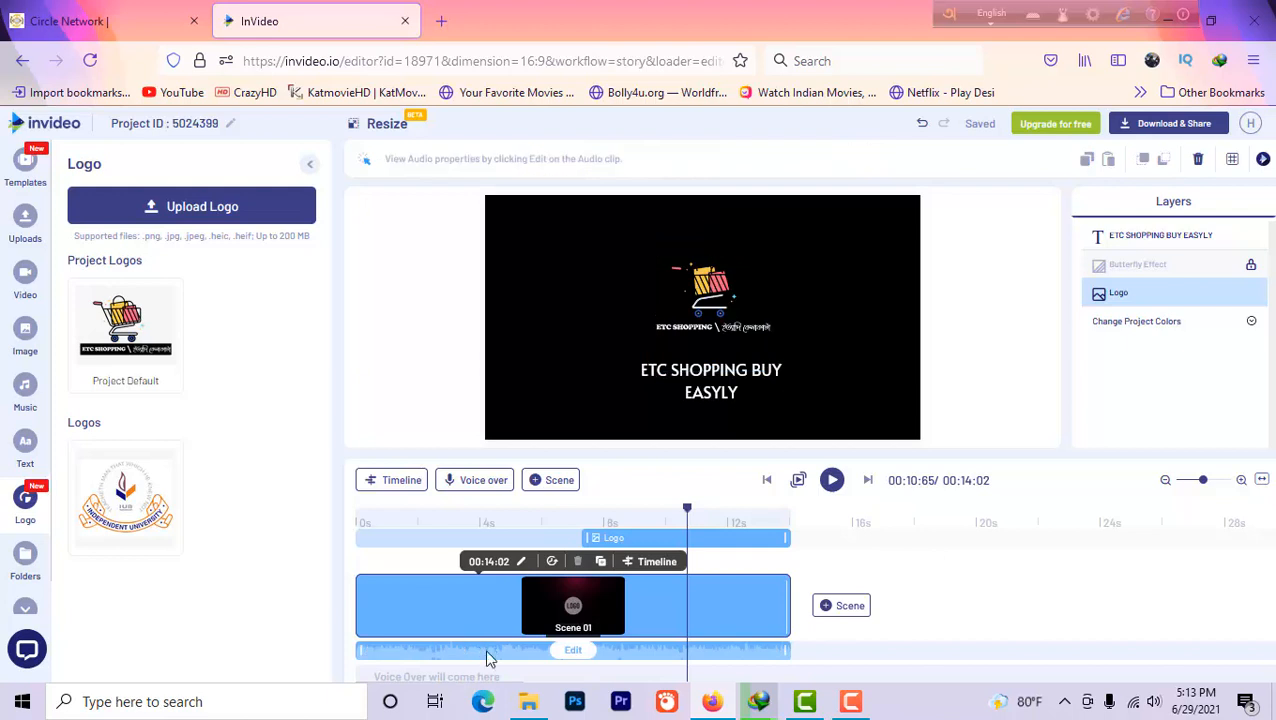
click(583, 657)
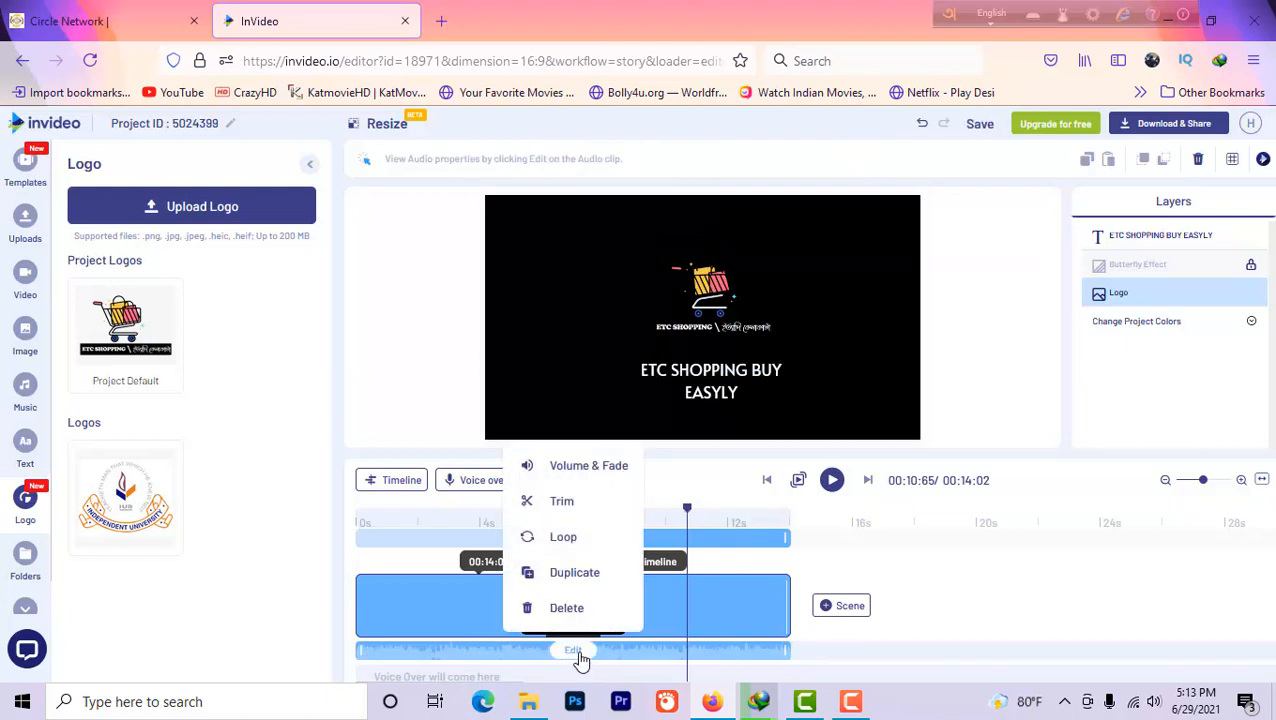
click(1031, 546)
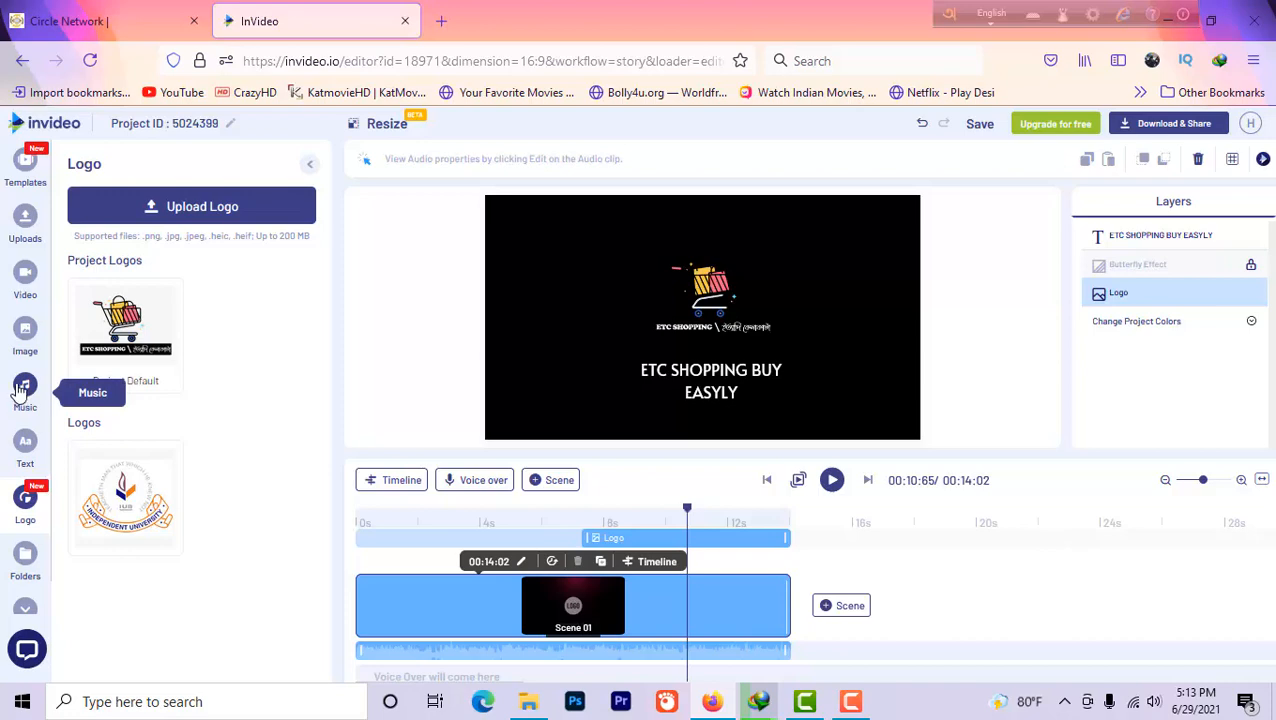
click(29, 345)
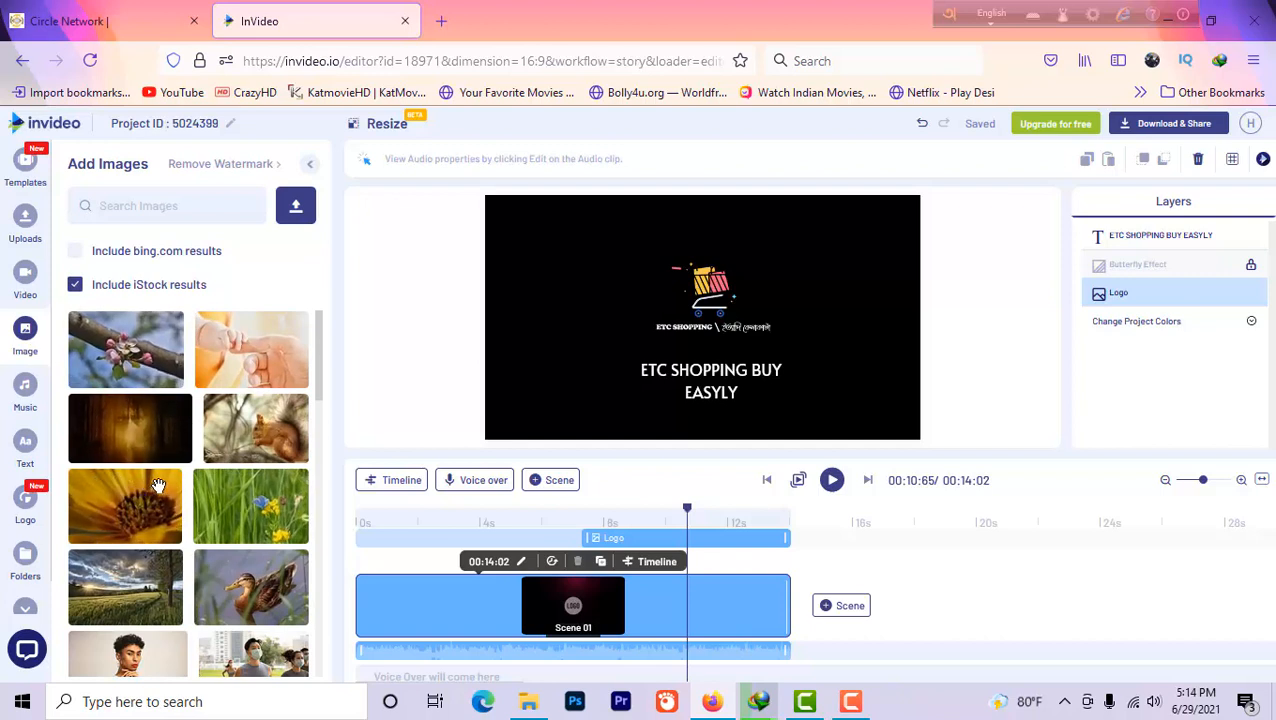
click(27, 500)
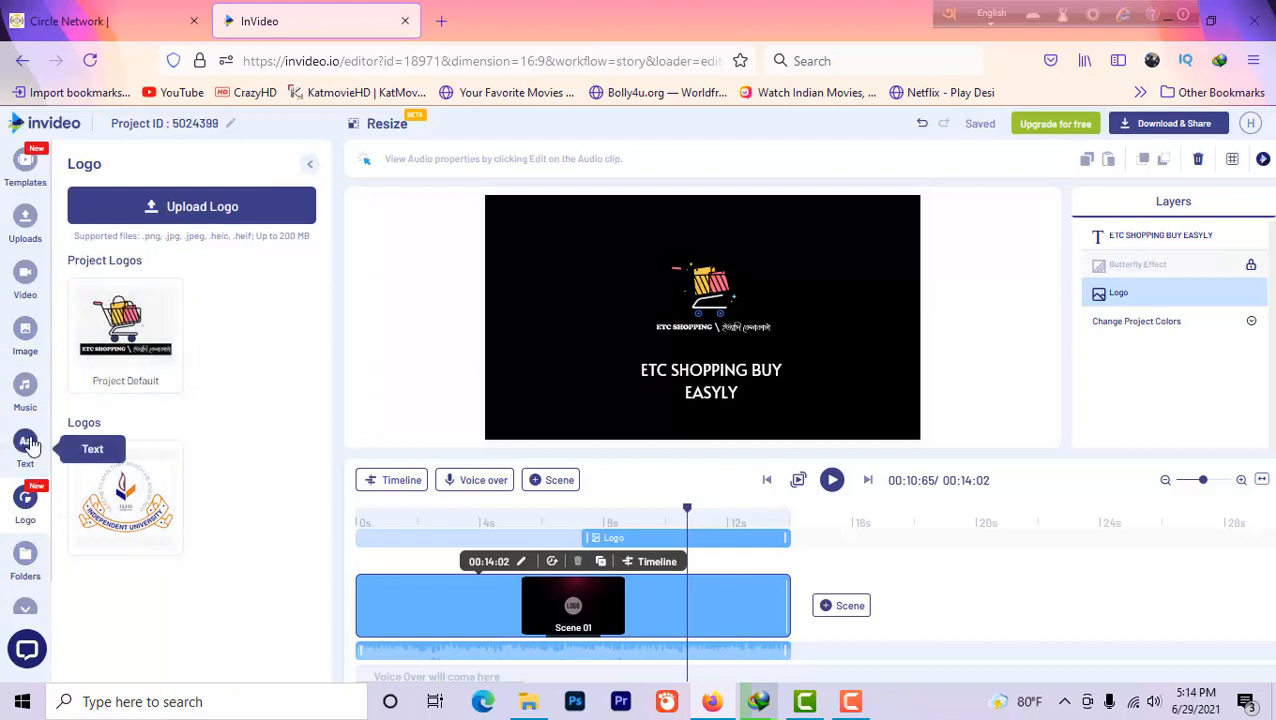
click(25, 386)
click(25, 332)
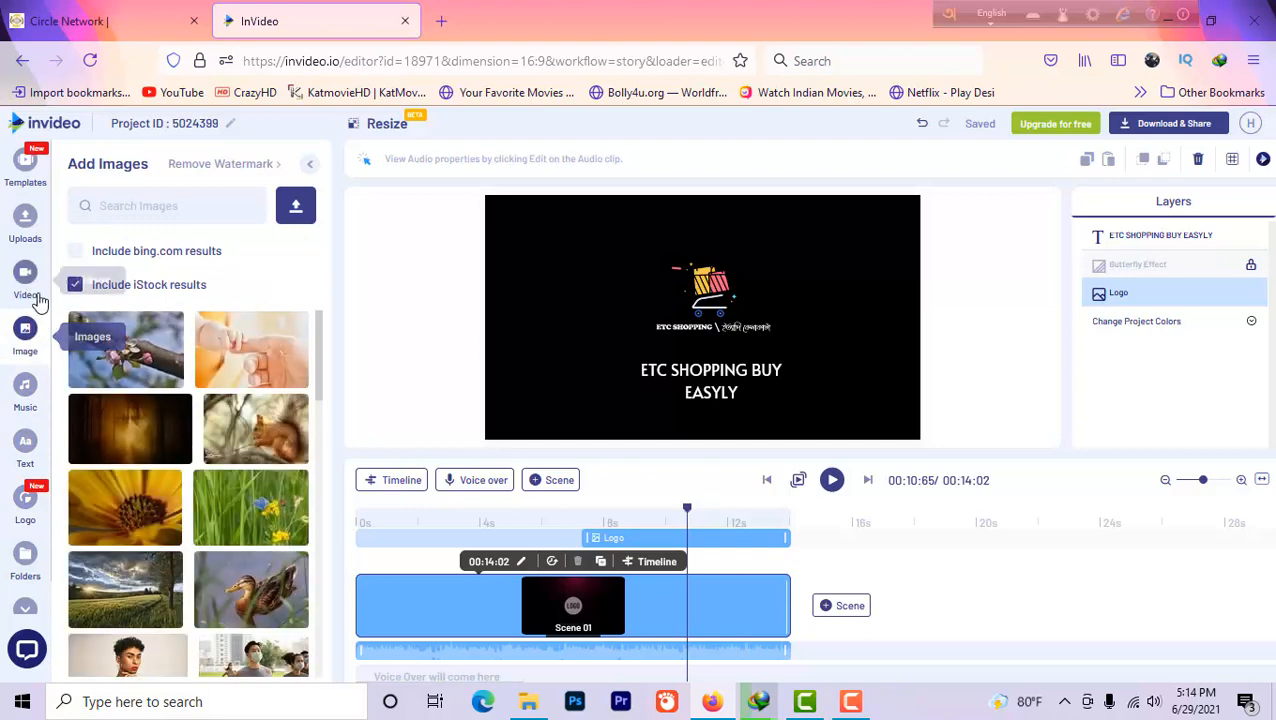
click(37, 290)
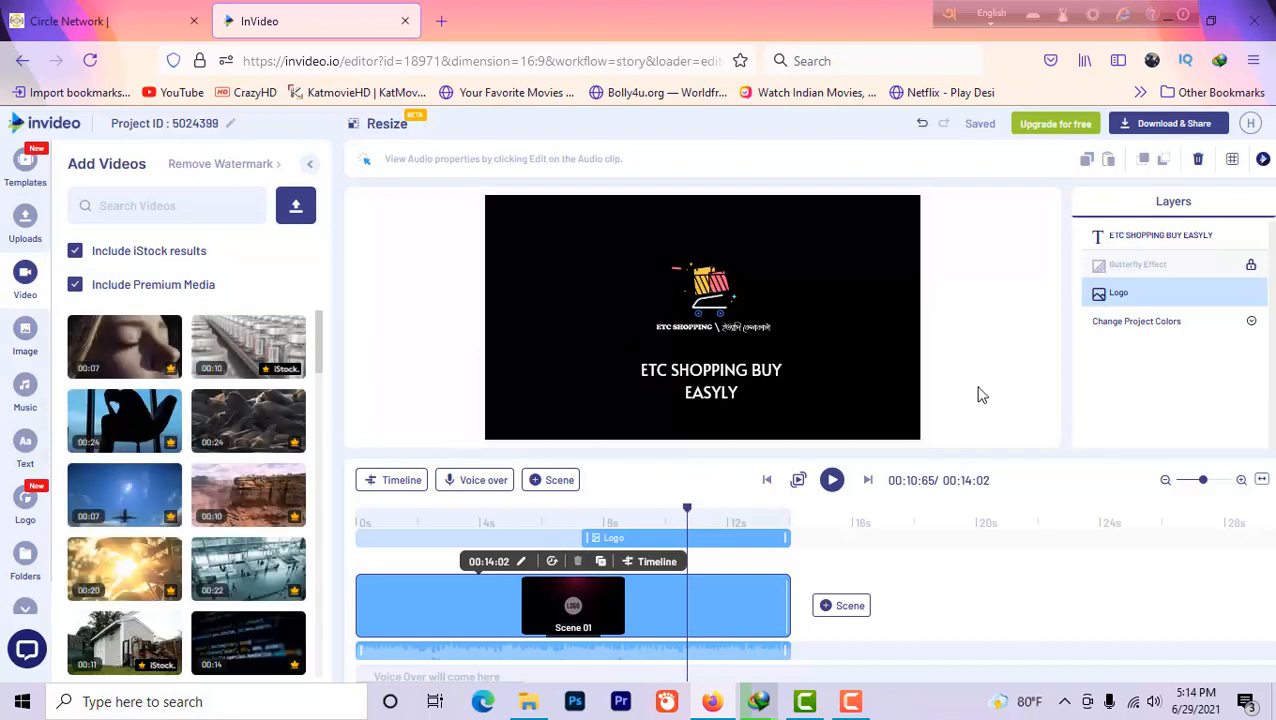
Play the project preview
click(798, 483)
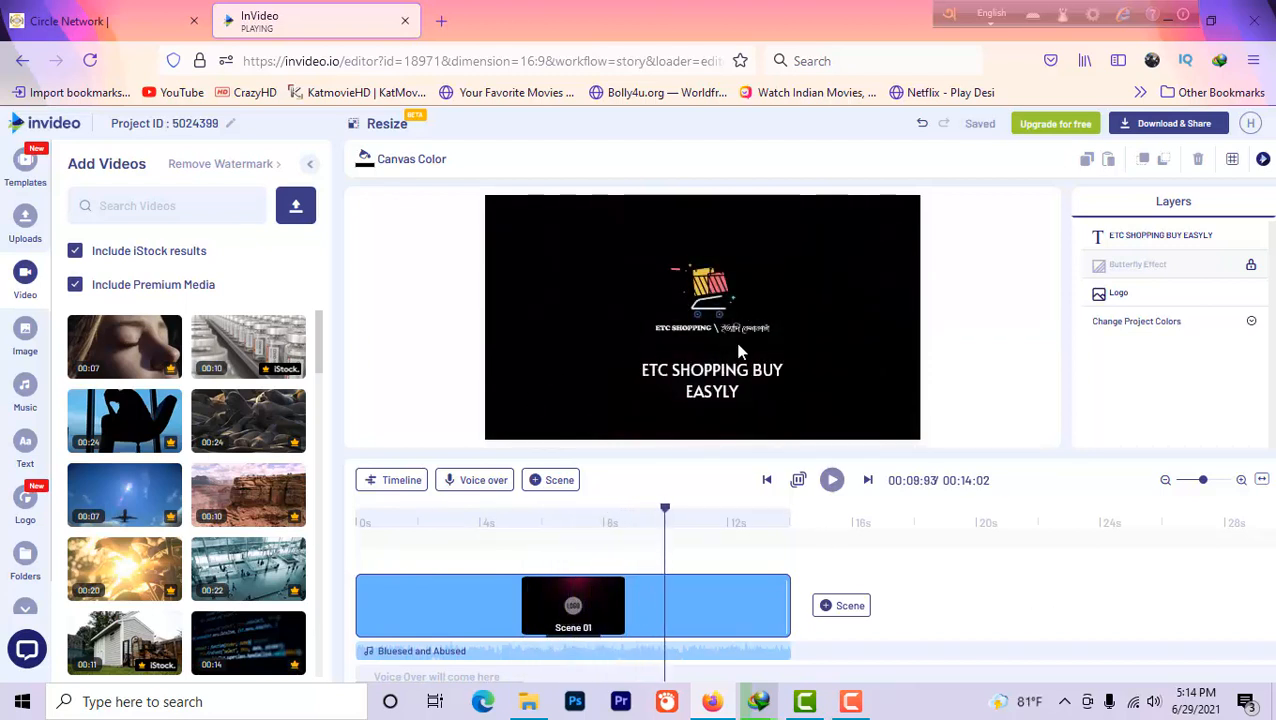
mouse_move(588, 620)
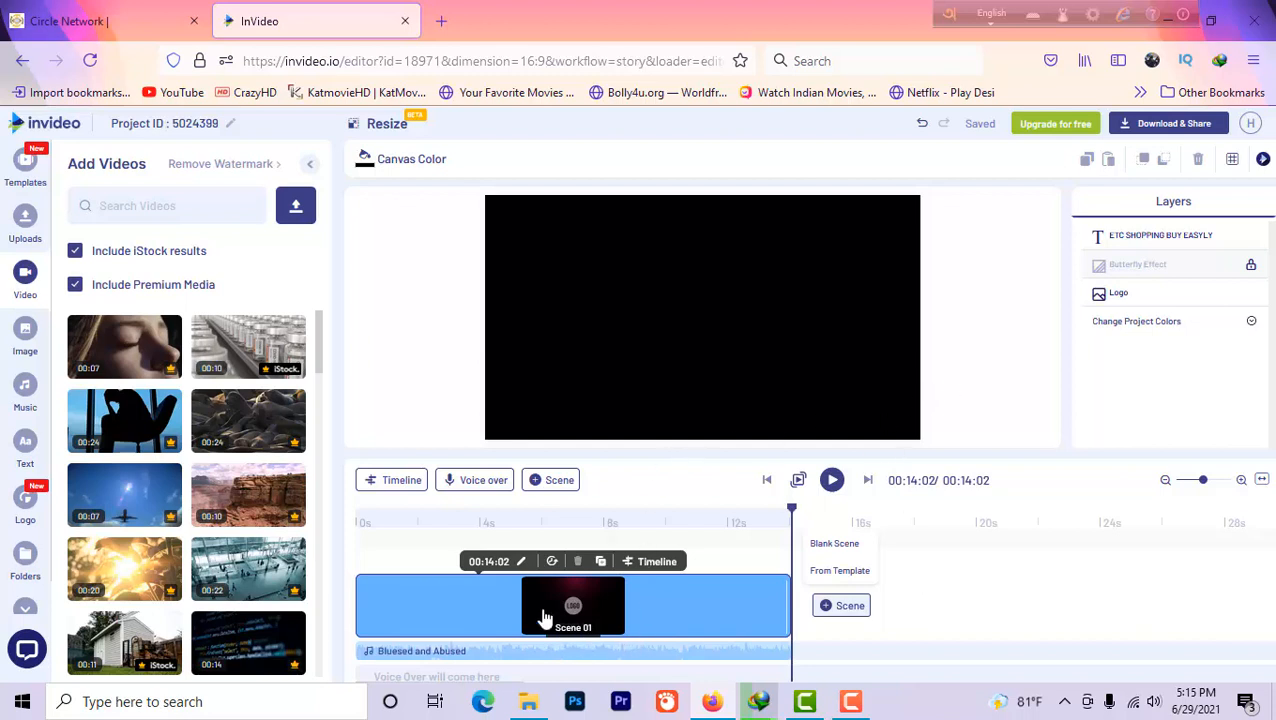
Export the project as a video at 720p resolution
click(1142, 137)
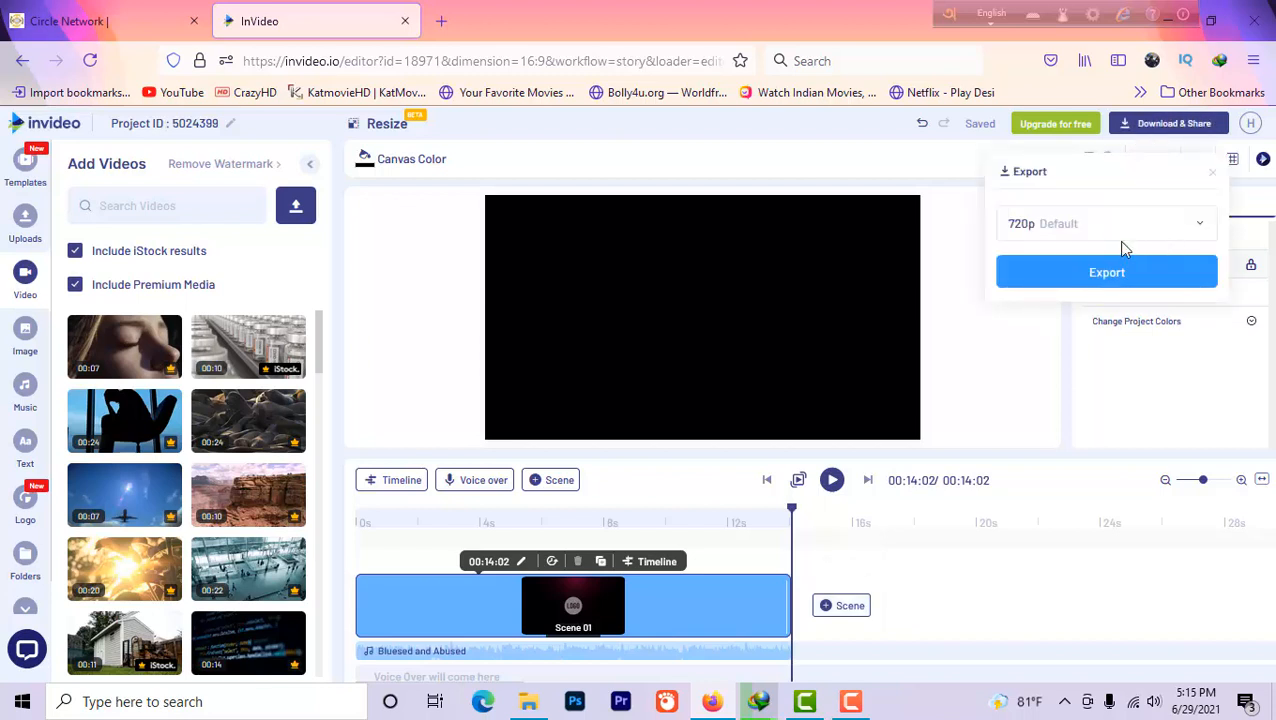
click(1202, 229)
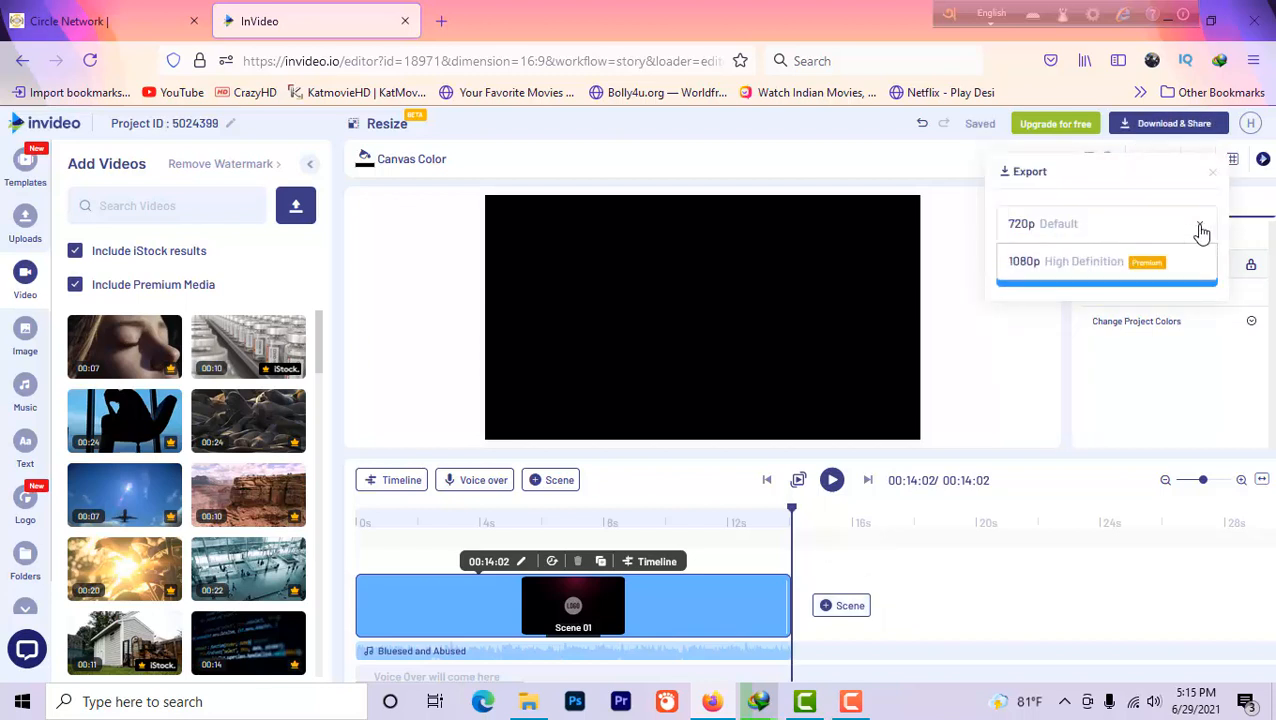
click(1150, 232)
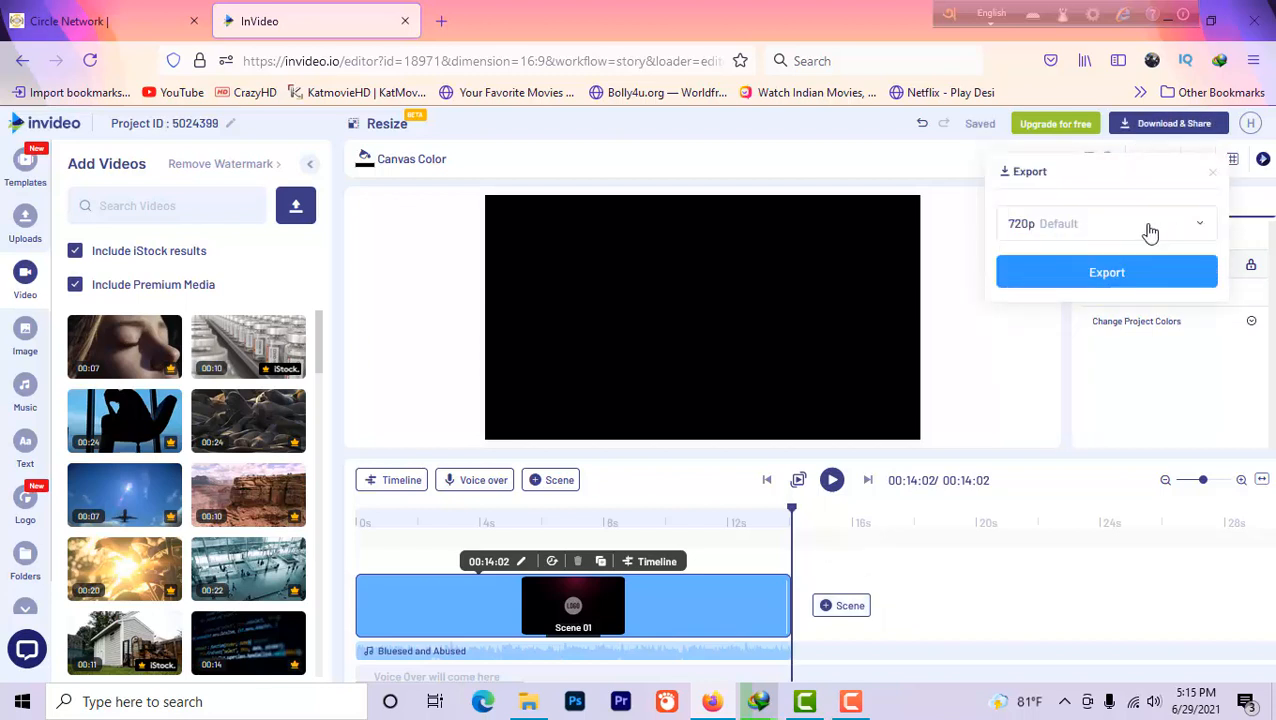
click(1107, 274)
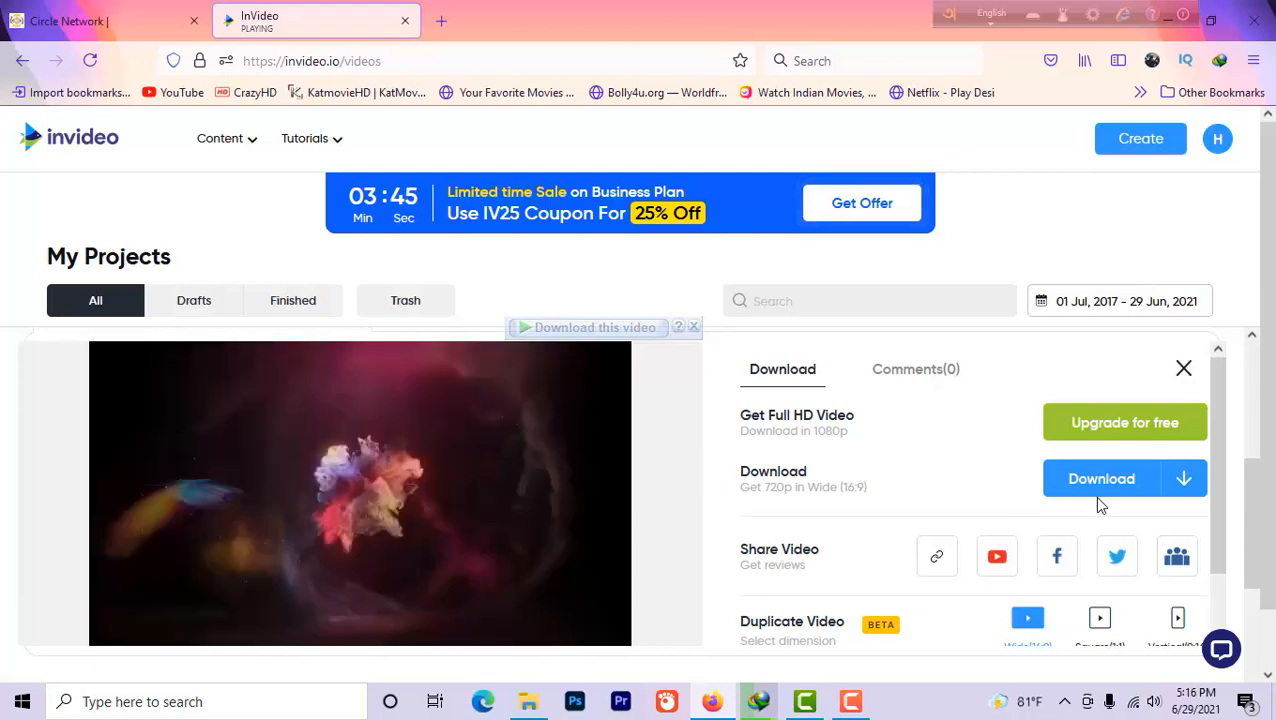
Download the exported 720p video file to the computer and open it for playback
click(1118, 490)
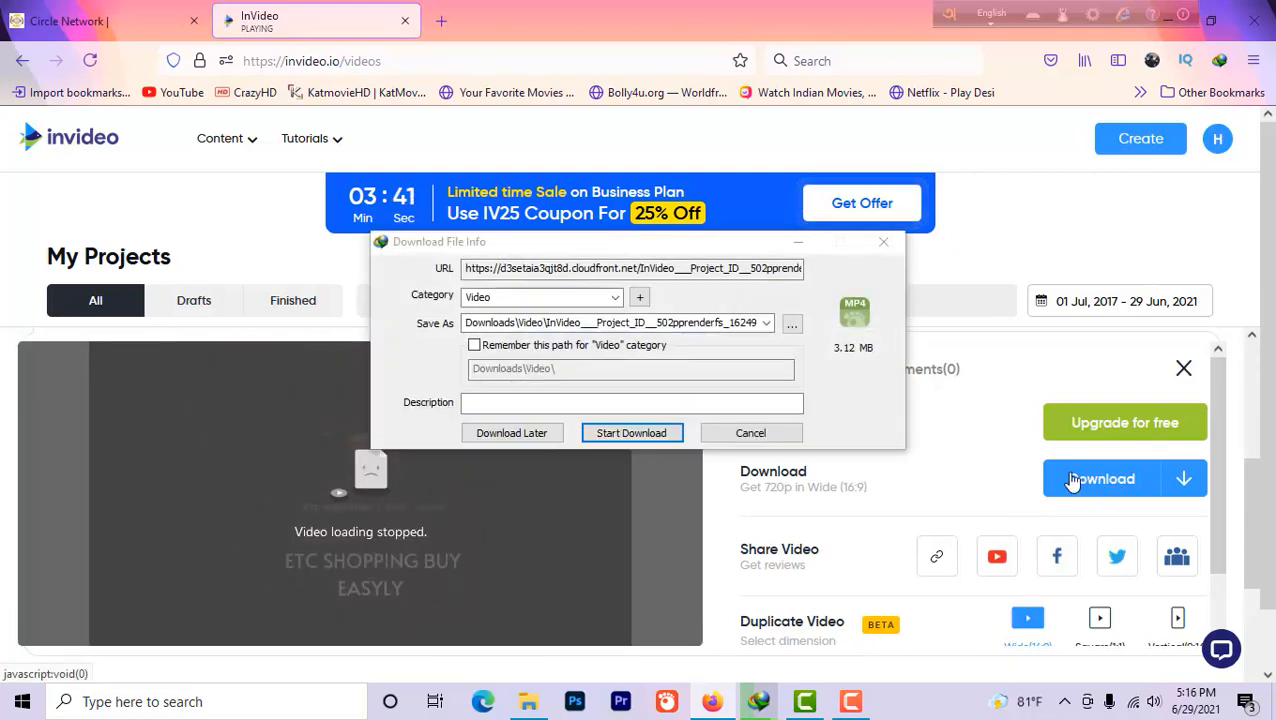
click(640, 432)
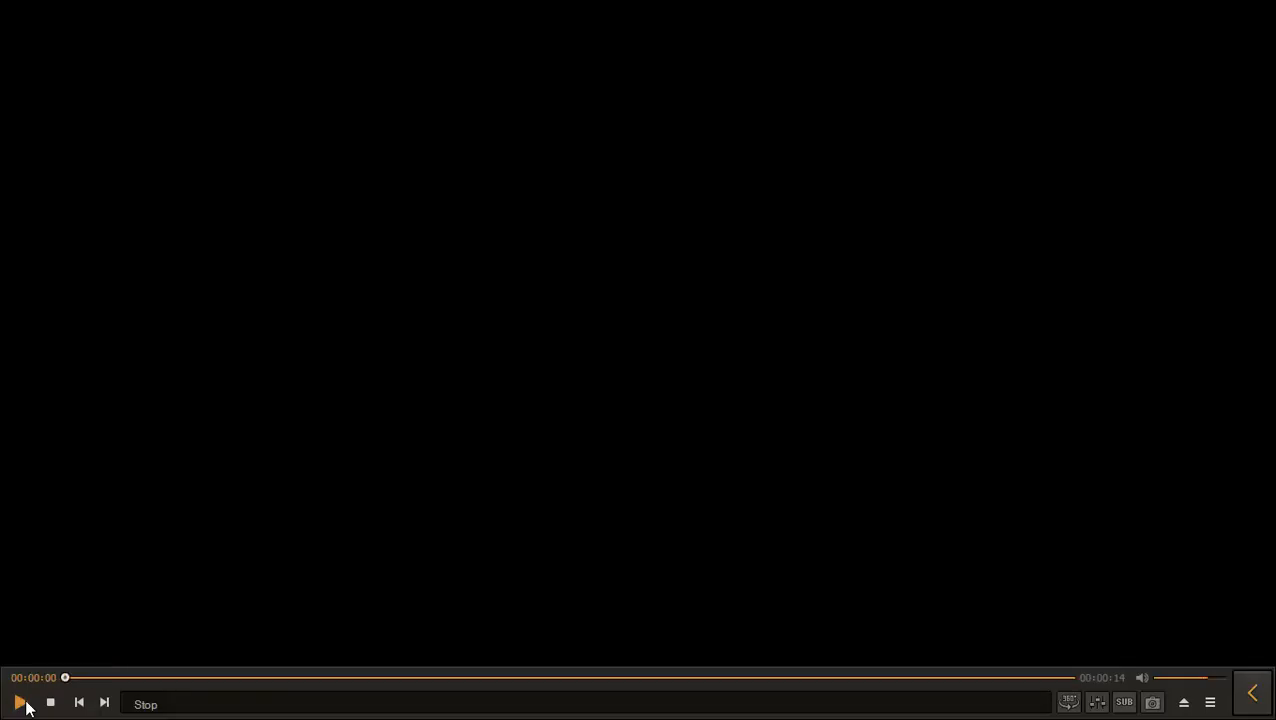
click(23, 701)
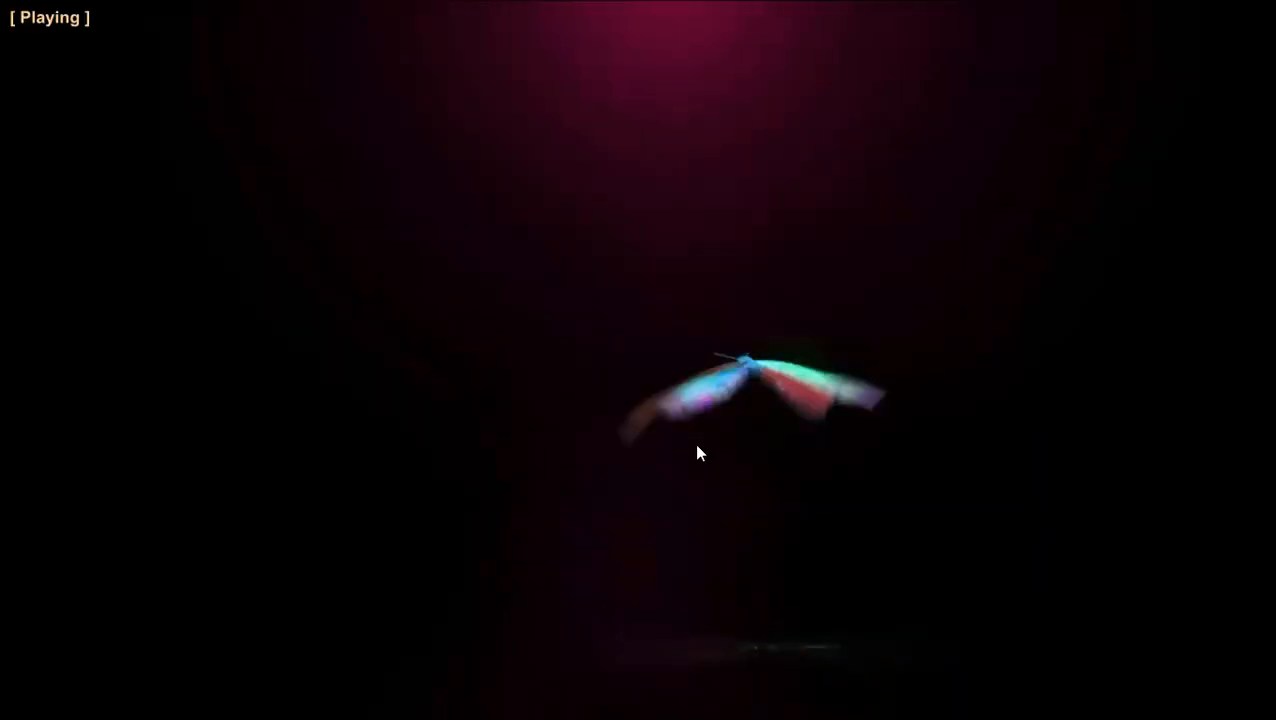